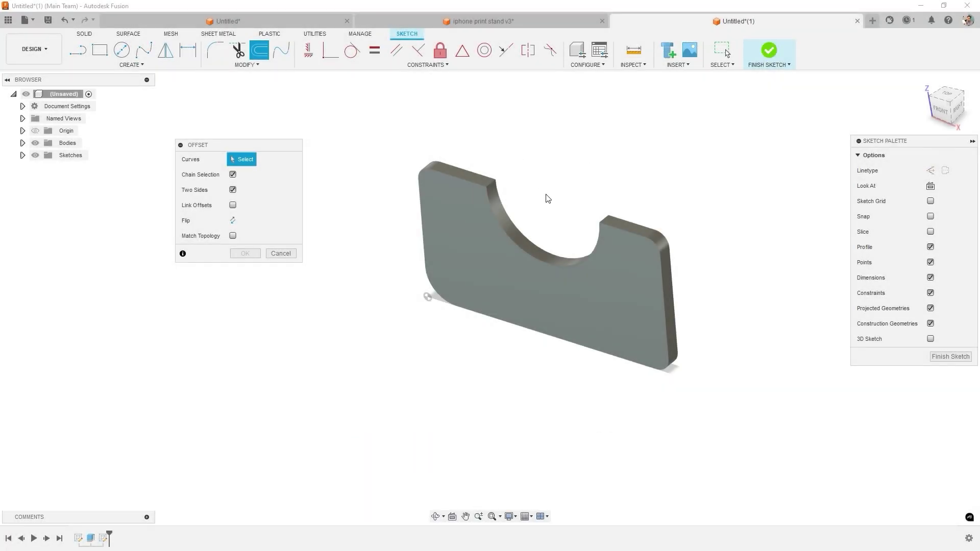
pyautogui.scroll(1, 553, 202)
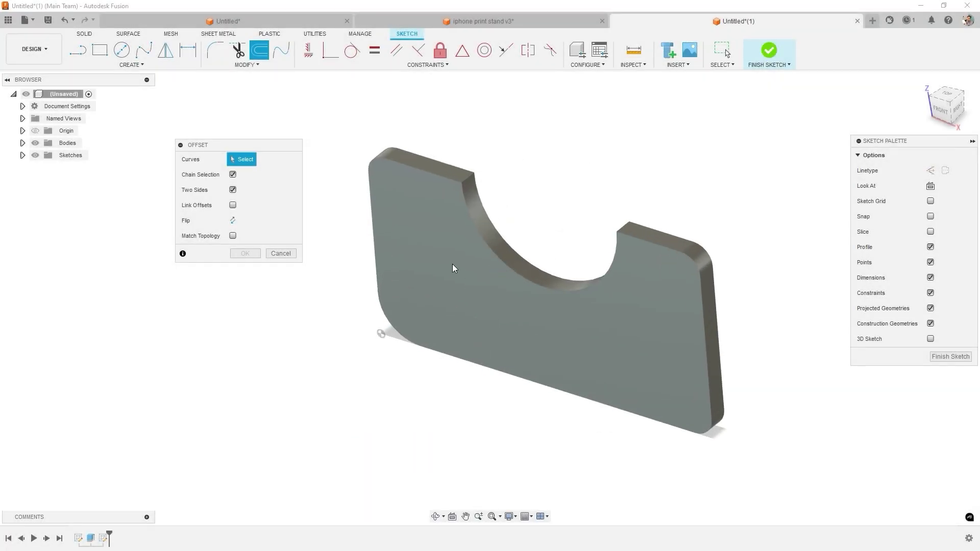
# Select the stand outline chain and drag its offset preview to about -4.247 mm
pyautogui.click(467, 198)
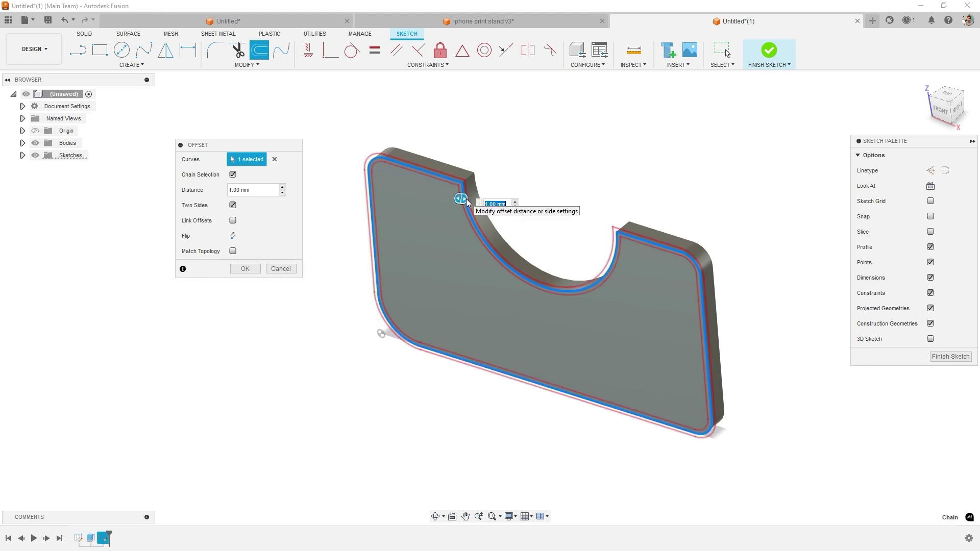
pyautogui.moveTo(461, 198); pyautogui.dragTo(485, 188)
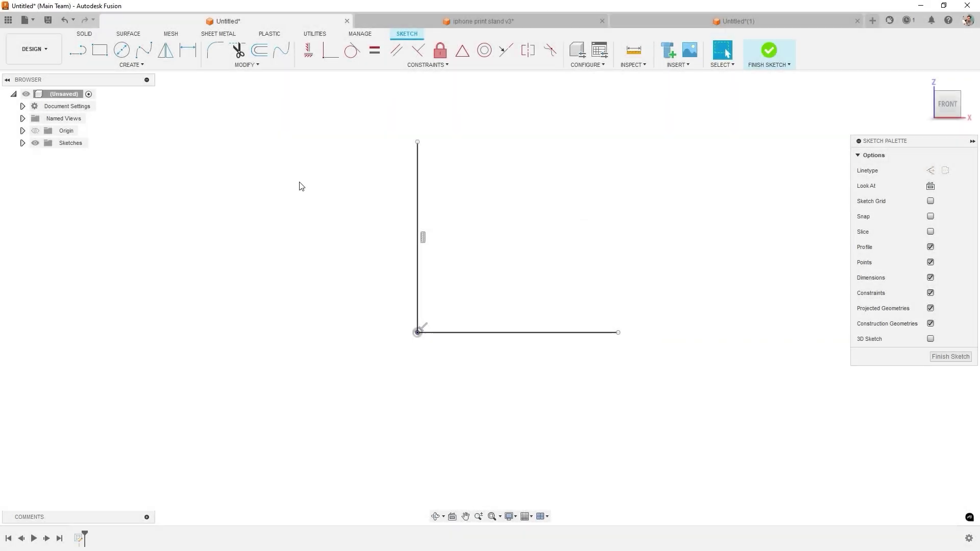
# Offset the vertical and horizontal lines about 8 mm inward into the corner
pyautogui.write('sof')
pyautogui.press('Return')
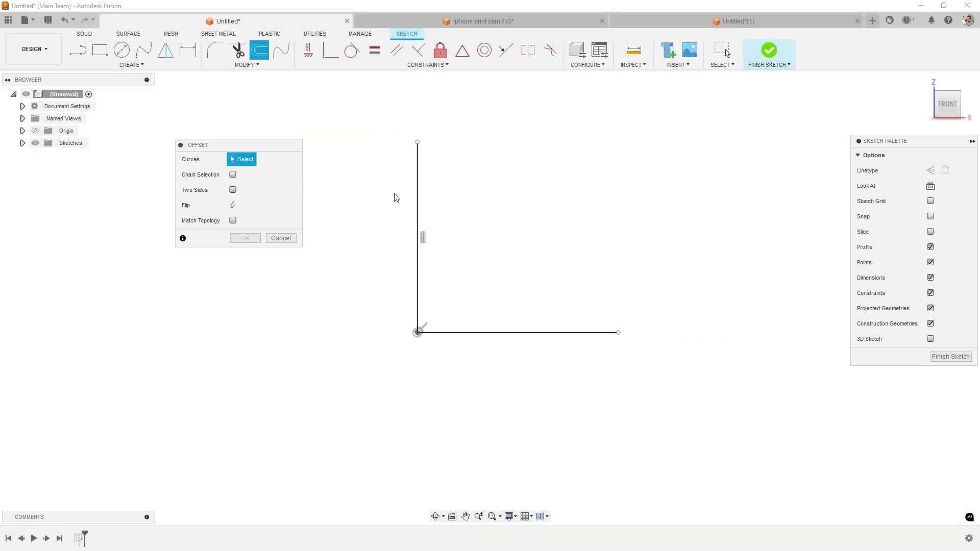
pyautogui.click(417, 196)
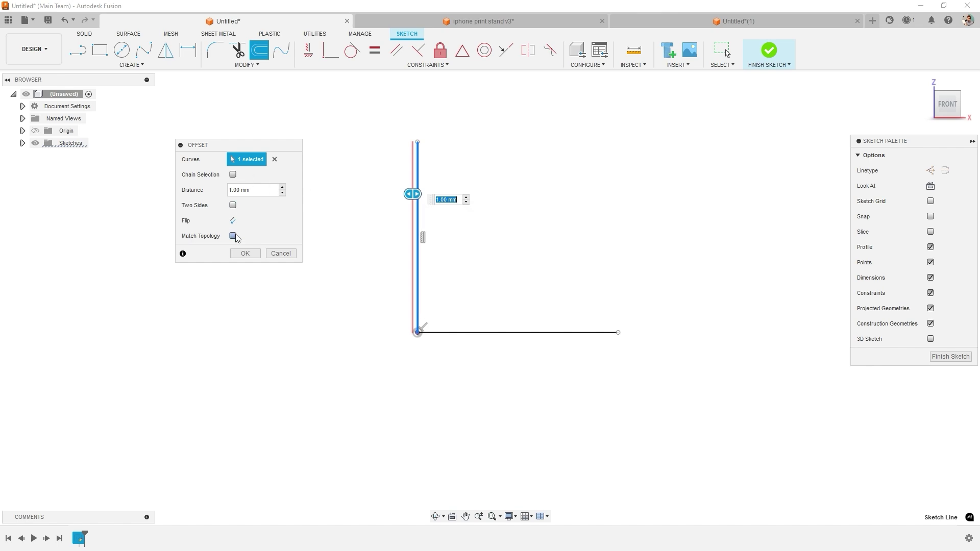
pyautogui.click(496, 332)
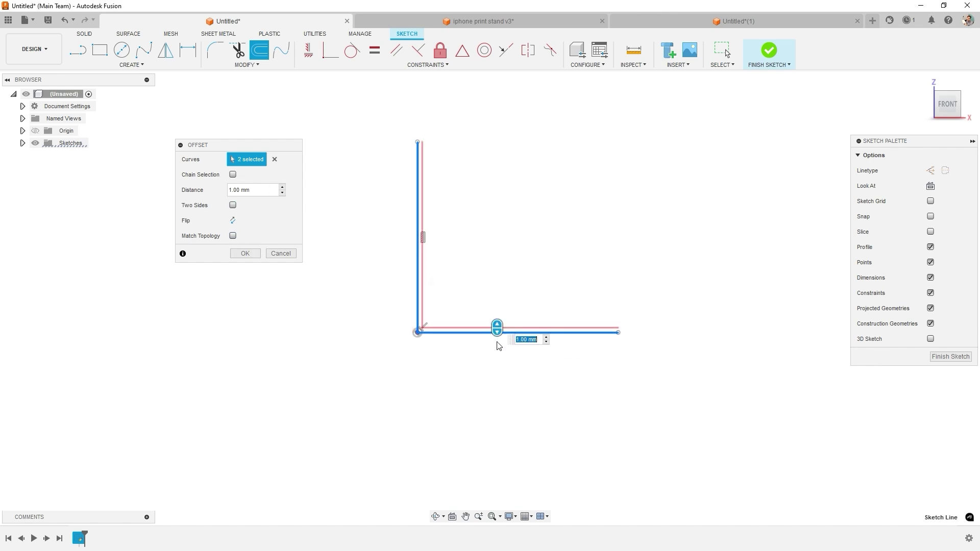
pyautogui.moveTo(499, 337); pyautogui.dragTo(509, 296)
pyautogui.press('Return')
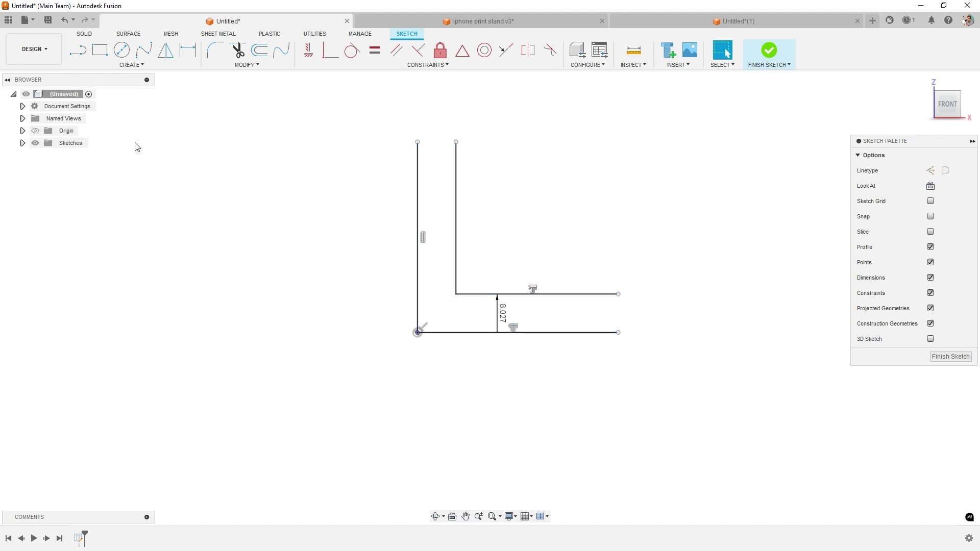
# Draw closing lines across the top and right ends of the L legs
pyautogui.click(77, 49)
pyautogui.click(417, 142)
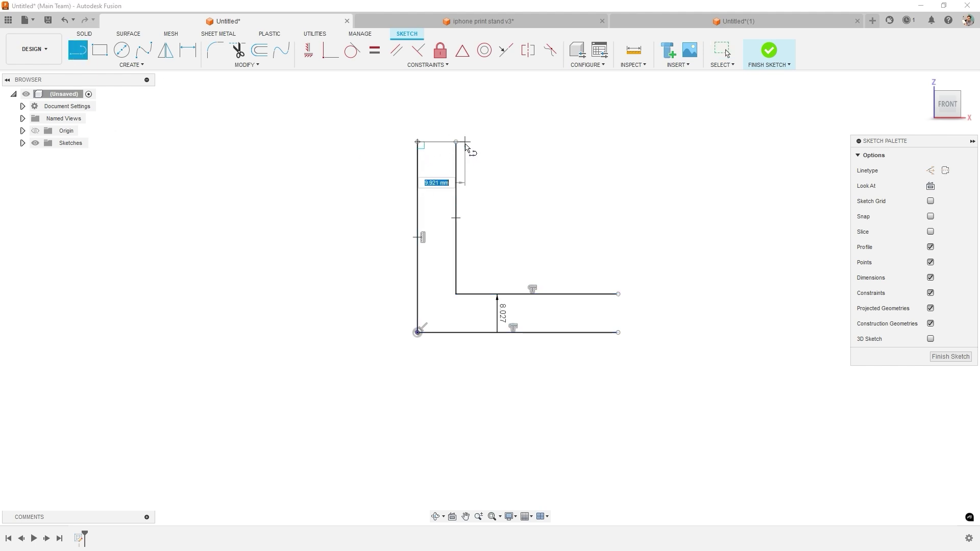
pyautogui.doubleClick(456, 142)
pyautogui.click(618, 295)
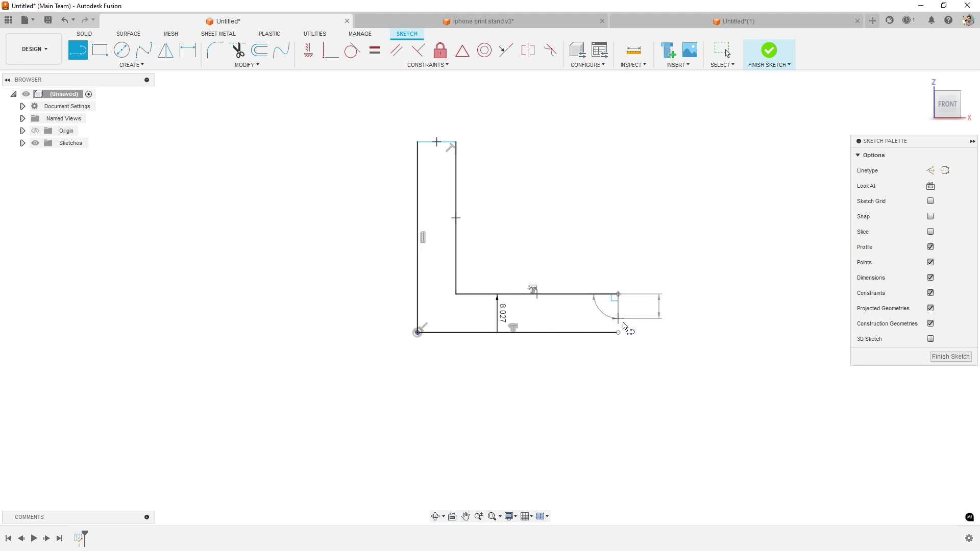
pyautogui.doubleClick(618, 332)
pyautogui.press('Escape')
# Dimension the horizontal leg thickness to 10 mm
pyautogui.click(502, 316)
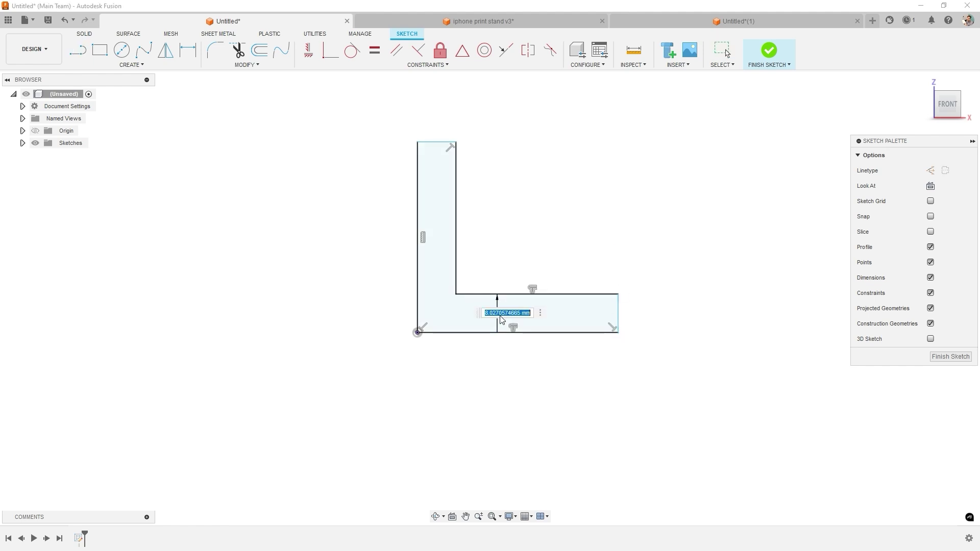
pyautogui.write('10')
pyautogui.press('Return')
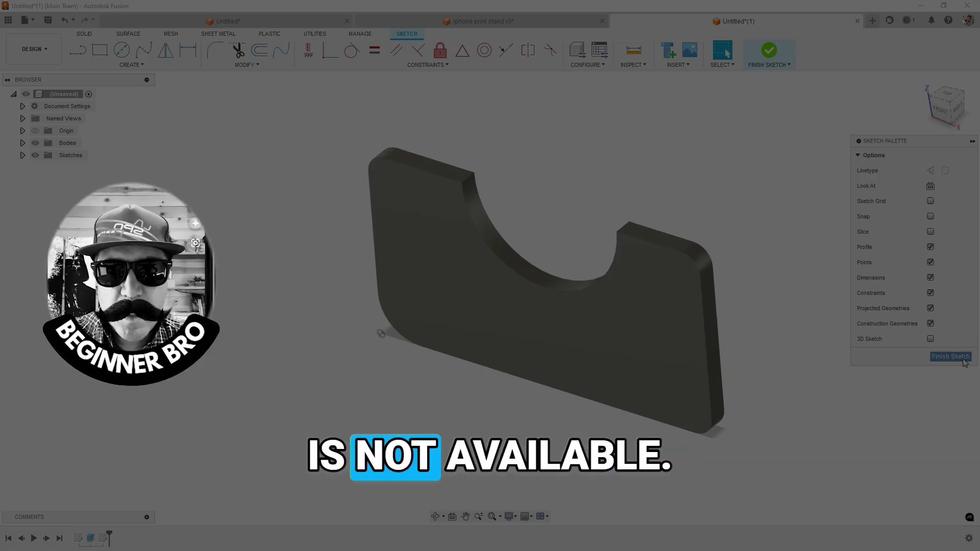
# Finish the current sketch and start a new sketch on the stand's flat face
pyautogui.click(950, 357)
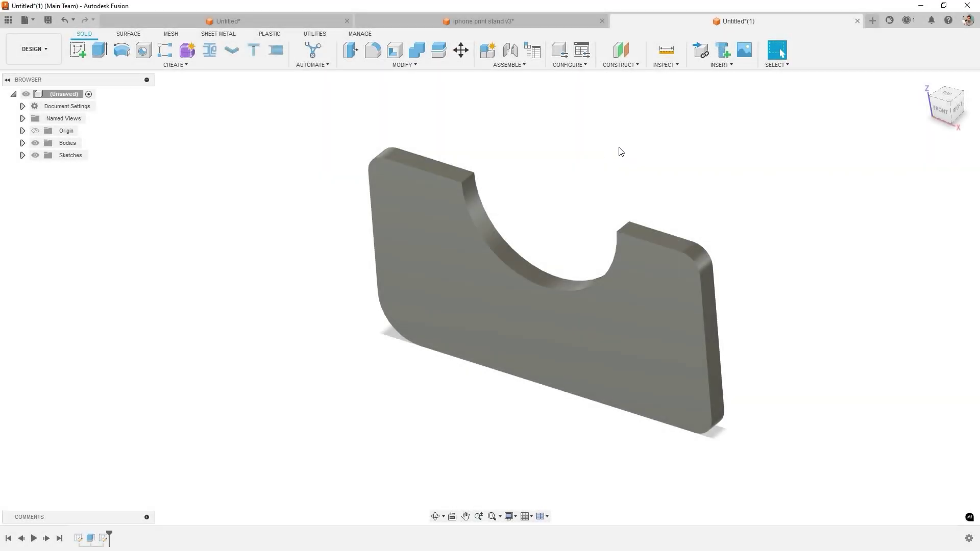
pyautogui.moveTo(621, 152); pyautogui.dragTo(511, 171, button='middle')
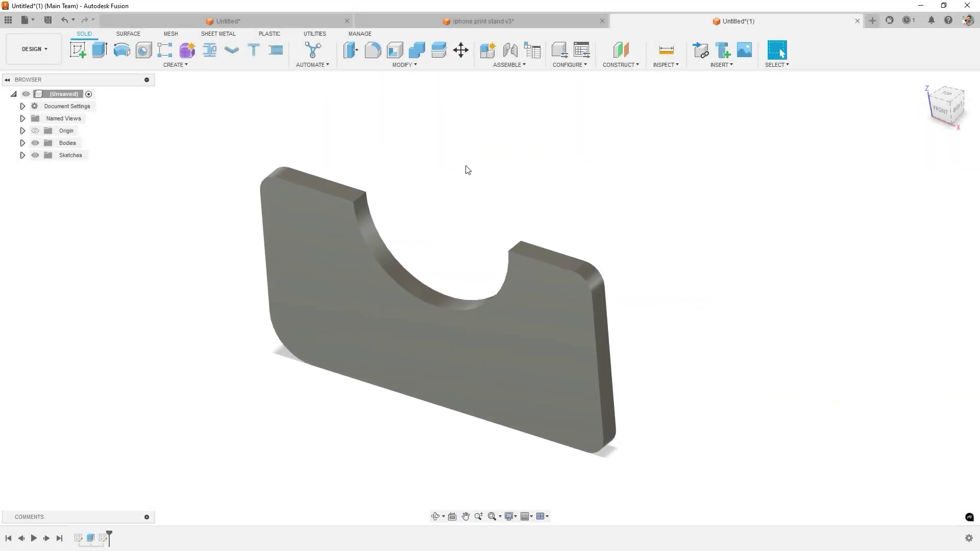
pyautogui.click(78, 50)
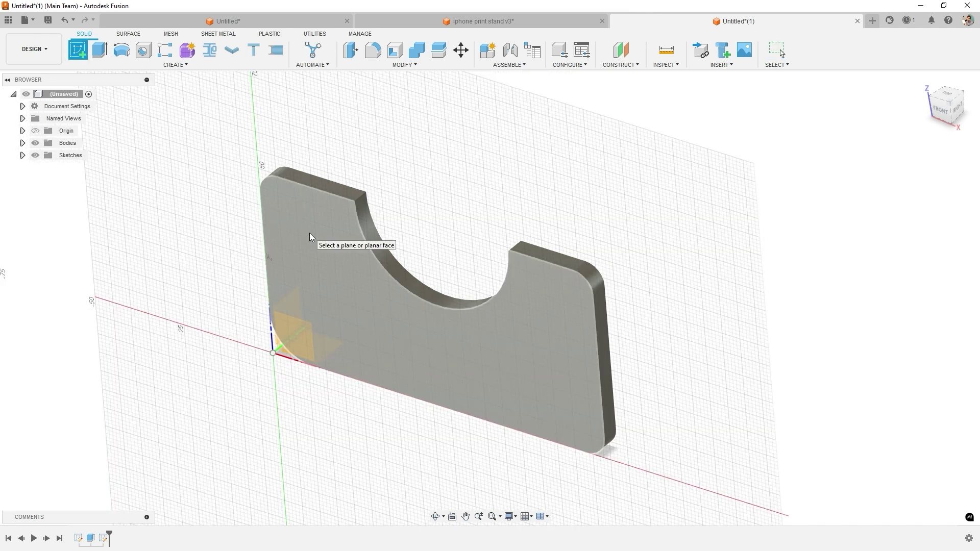
pyautogui.click(310, 234)
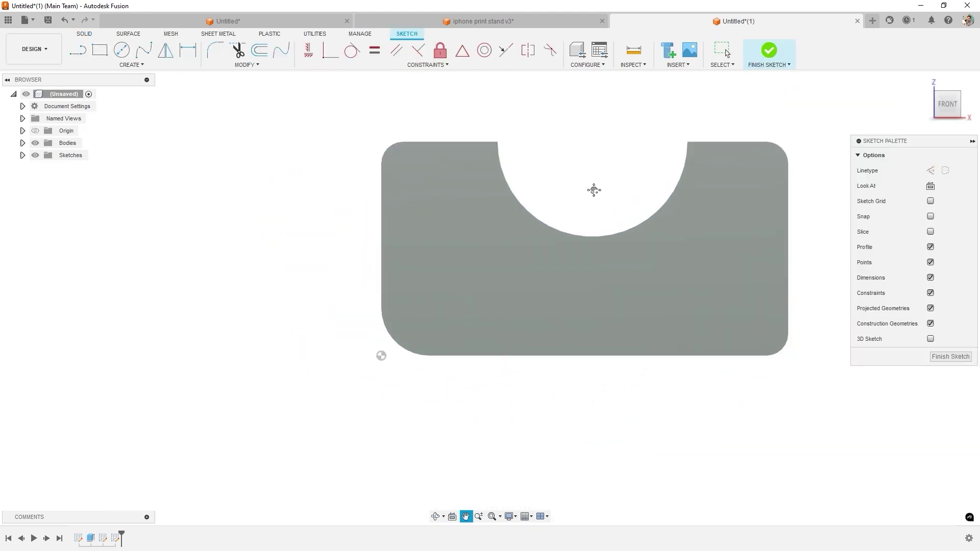
# Offset the whole outline to both sides with Chain Selection, linking both distances at 4.044 mm
pyautogui.write('soffset')
pyautogui.press('Return')
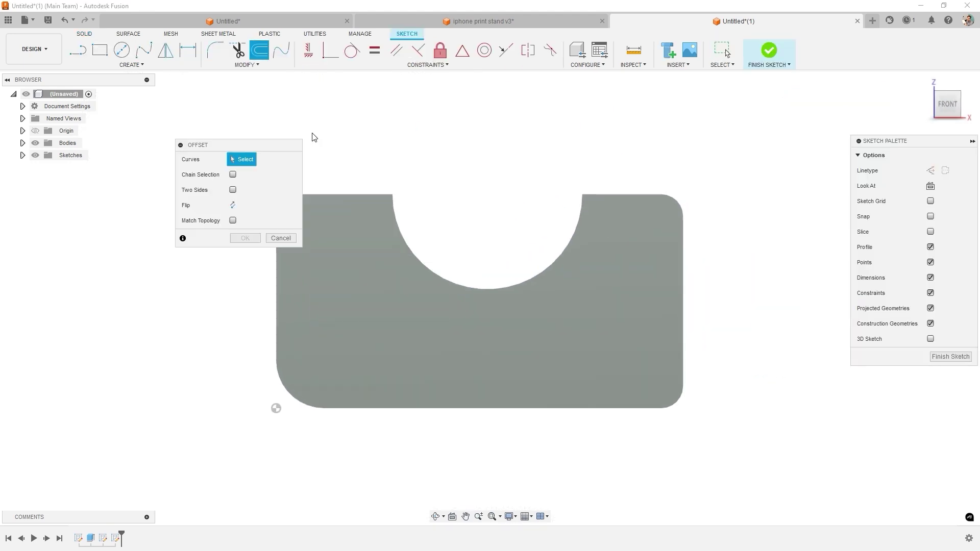
pyautogui.moveTo(293, 147); pyautogui.dragTo(249, 152)
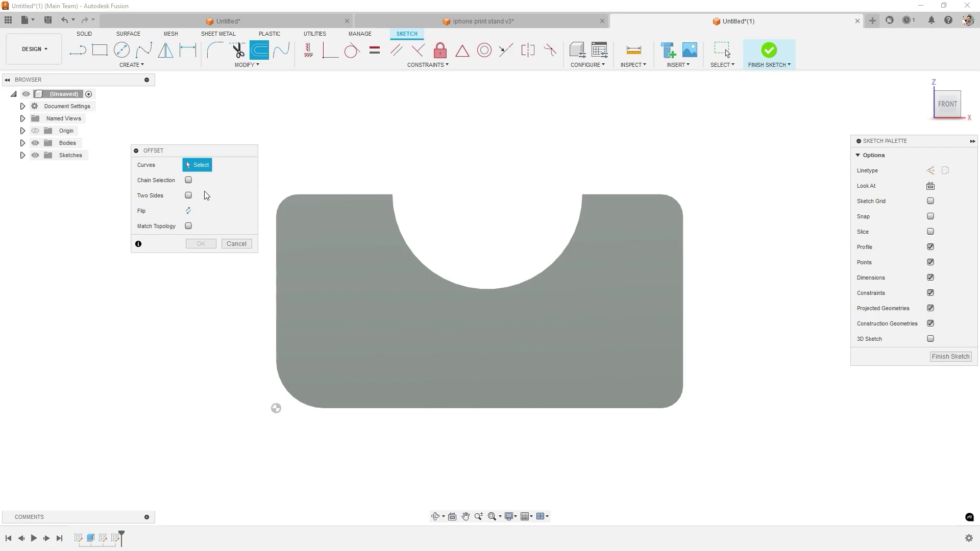
pyautogui.click(189, 196)
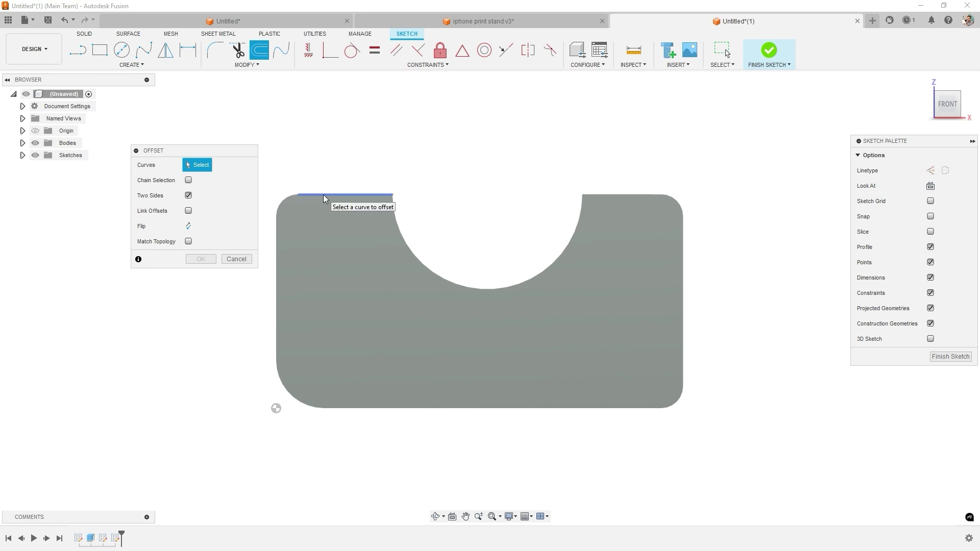
pyautogui.click(188, 181)
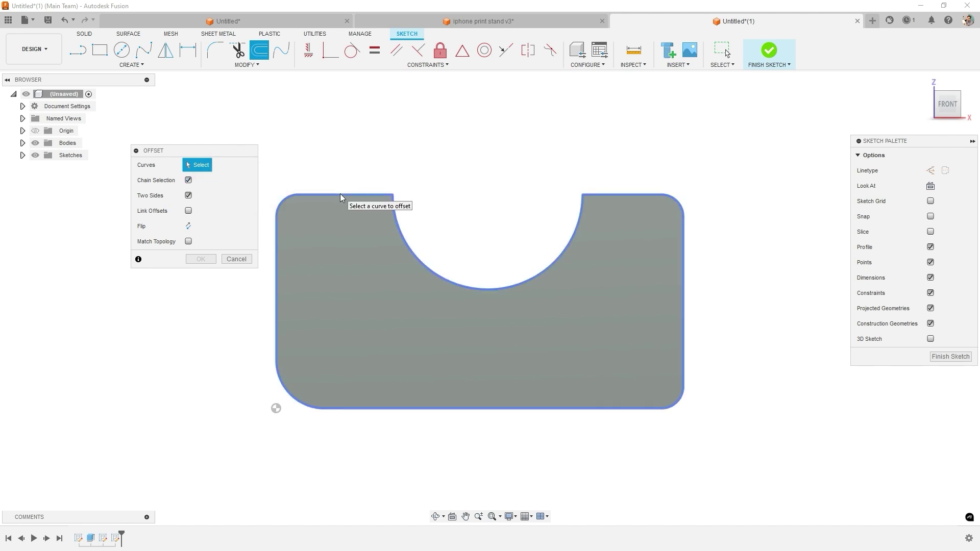
pyautogui.click(623, 194)
pyautogui.moveTo(623, 192)
pyautogui.mouseDown()
pyautogui.moveTo(621, 161)
pyautogui.moveTo(626, 174)
pyautogui.mouseUp()
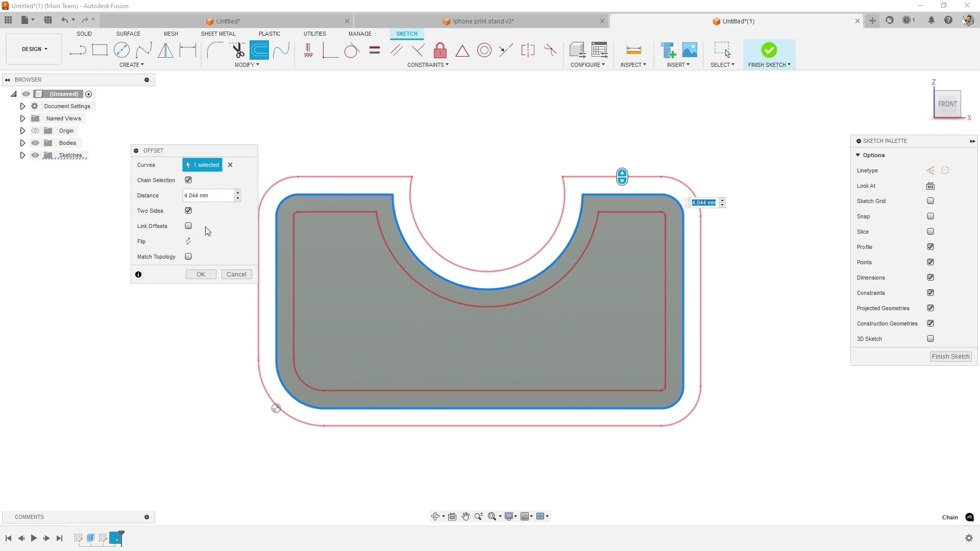
pyautogui.click(188, 226)
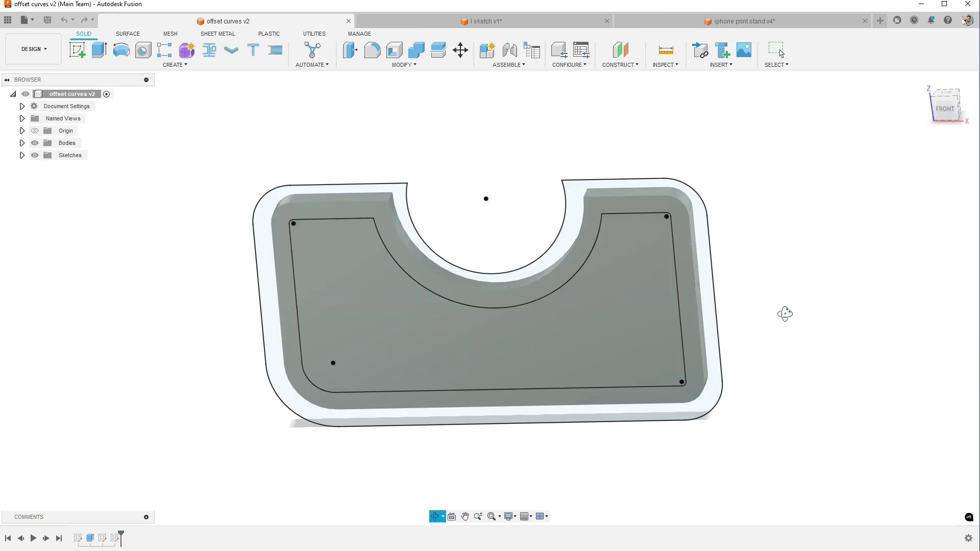
# Start a new sketch on the body's recessed inner face
pyautogui.moveTo(784, 313)
pyautogui.mouseDown()
pyautogui.moveTo(757, 332)
pyautogui.moveTo(768, 320)
pyautogui.mouseUp()
pyautogui.press('Escape')
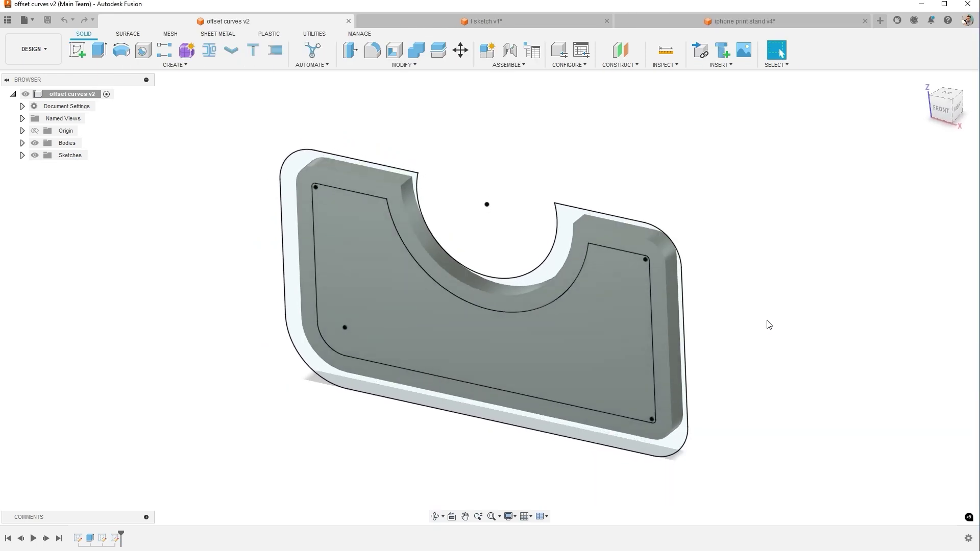
pyautogui.press('s')
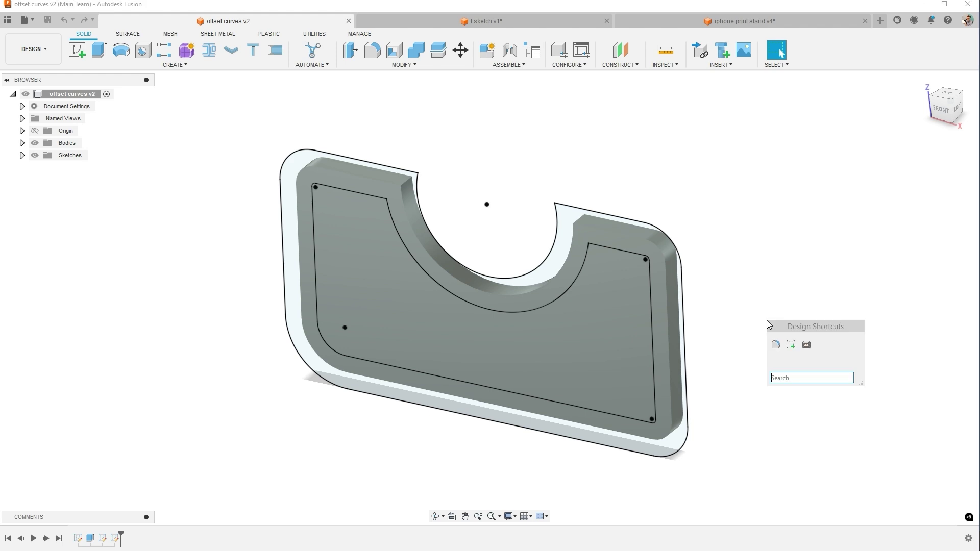
pyautogui.click(580, 321)
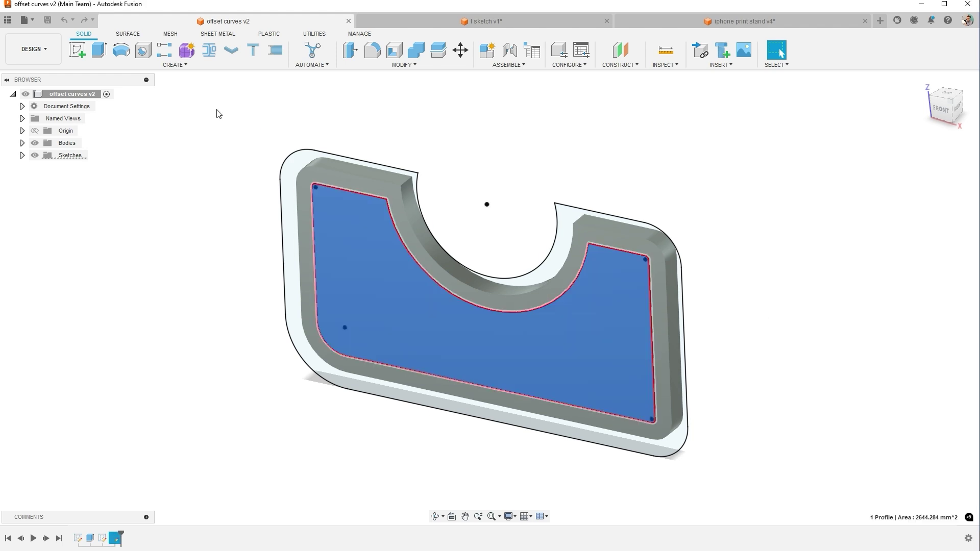
pyautogui.click(82, 45)
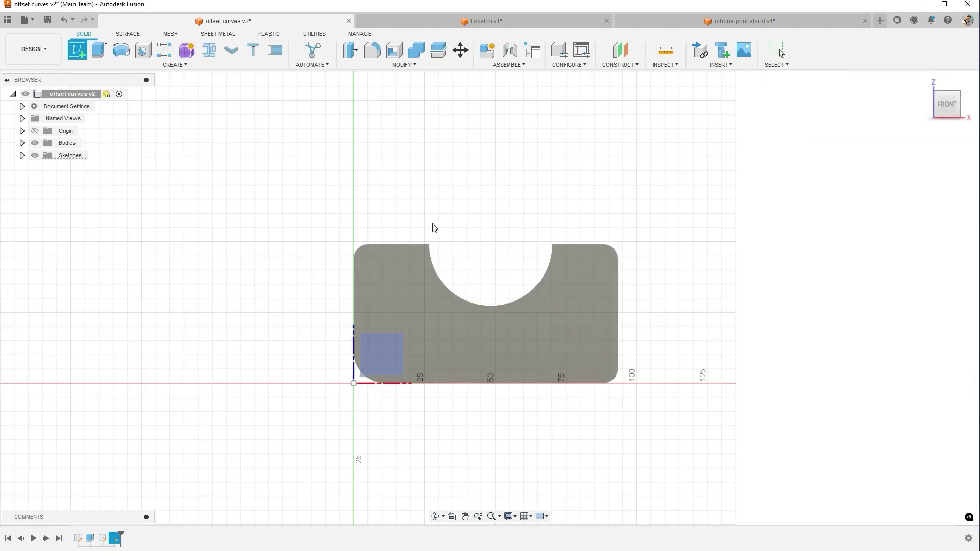
pyautogui.click(692, 182)
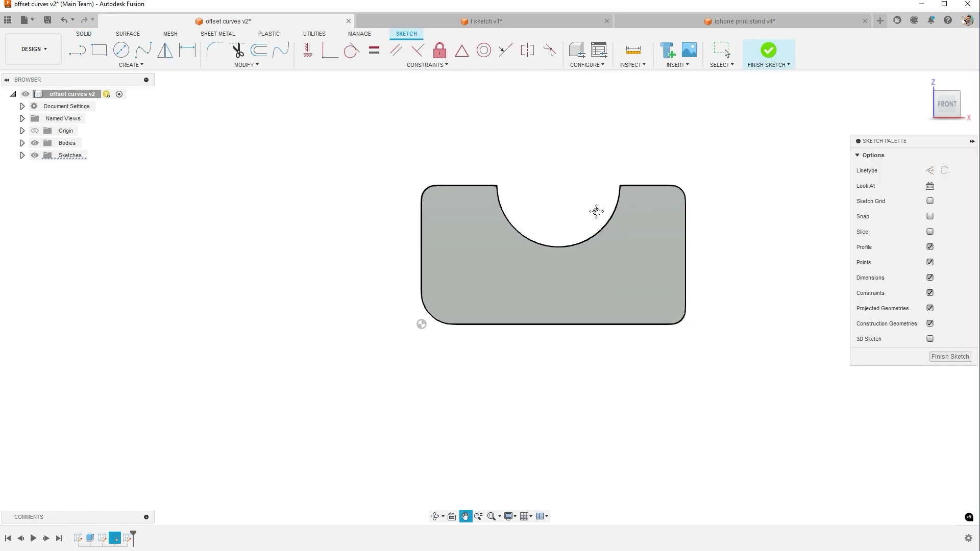
# Offset the rounded outline as a chain 5 mm inward (-5 mm)
pyautogui.write('soffset')
pyautogui.press('Return')
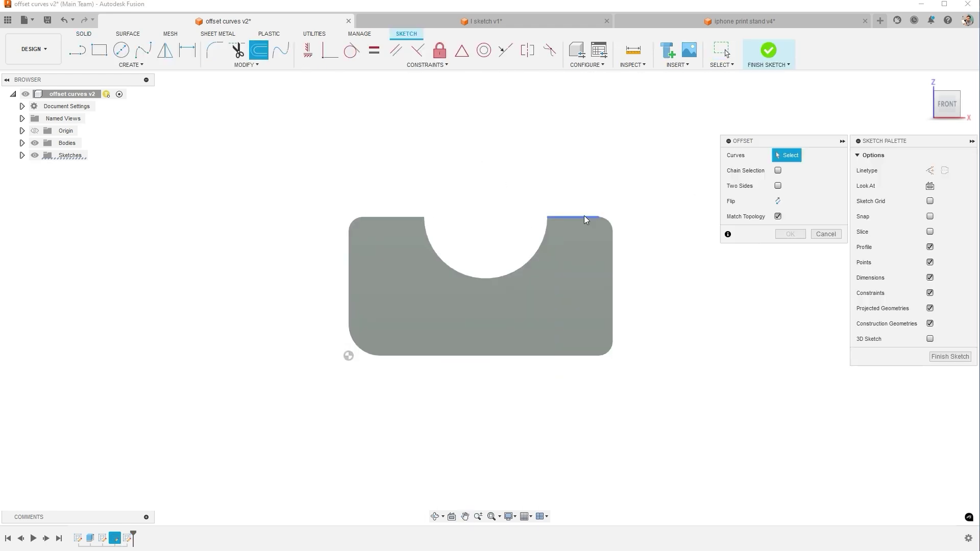
pyautogui.click(584, 217)
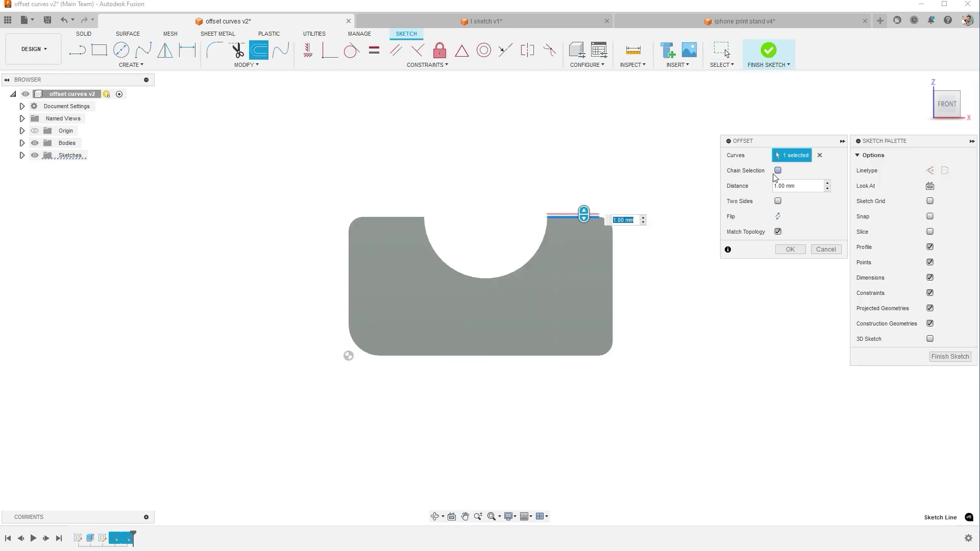
pyautogui.click(778, 170)
pyautogui.write('-5')
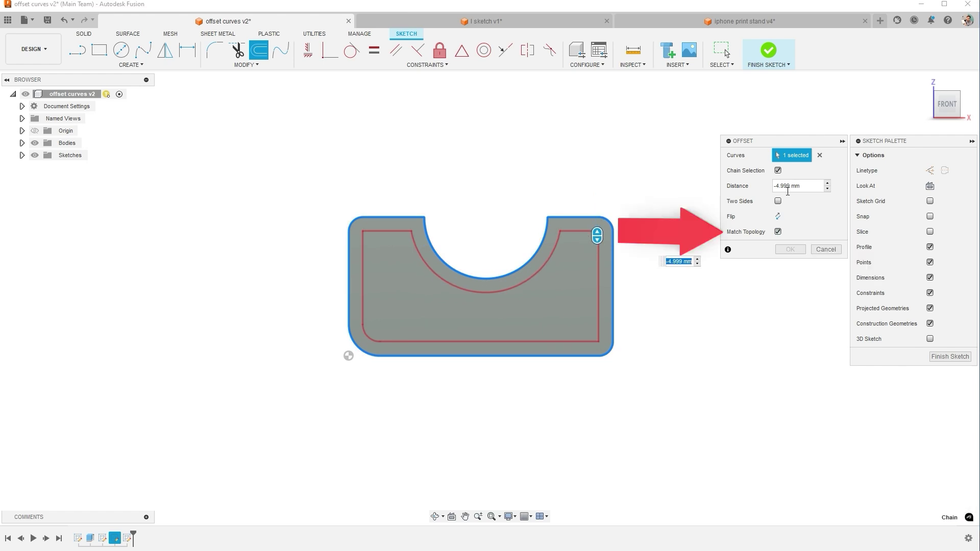
pyautogui.click(791, 249)
# Repeat Offset on the new inner loop, flipping it 6.445 mm outward beyond the edge
pyautogui.scroll(3, 643, 199)
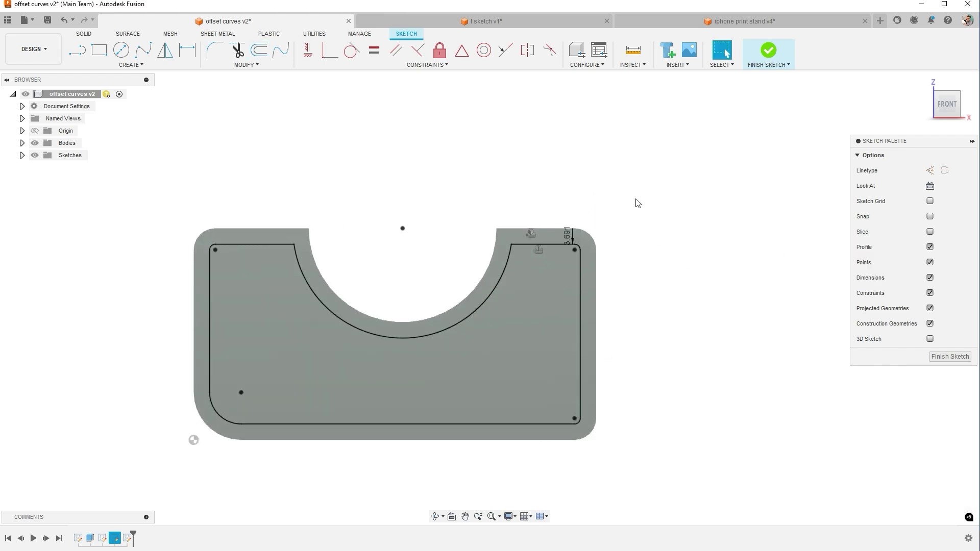
pyautogui.rightClick(637, 200)
pyautogui.click(636, 169)
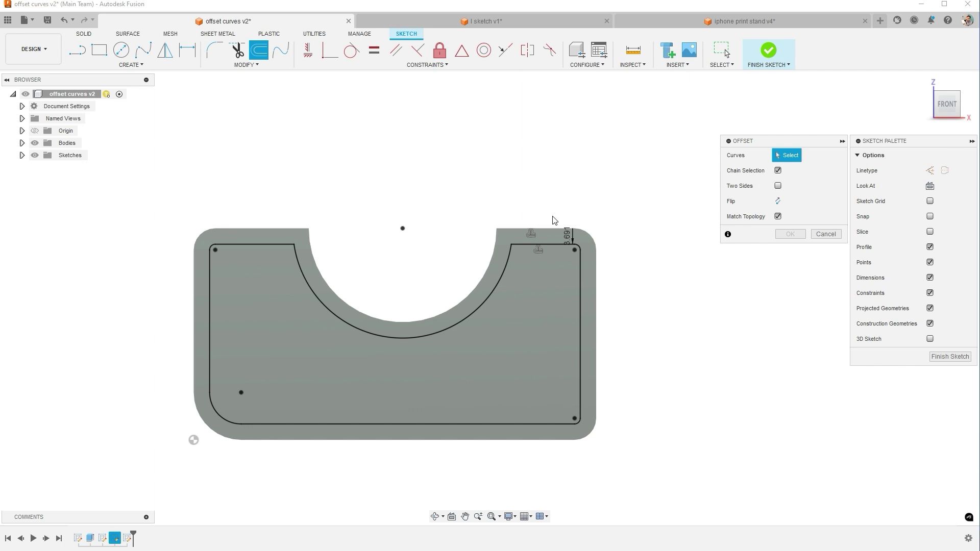
pyautogui.click(547, 245)
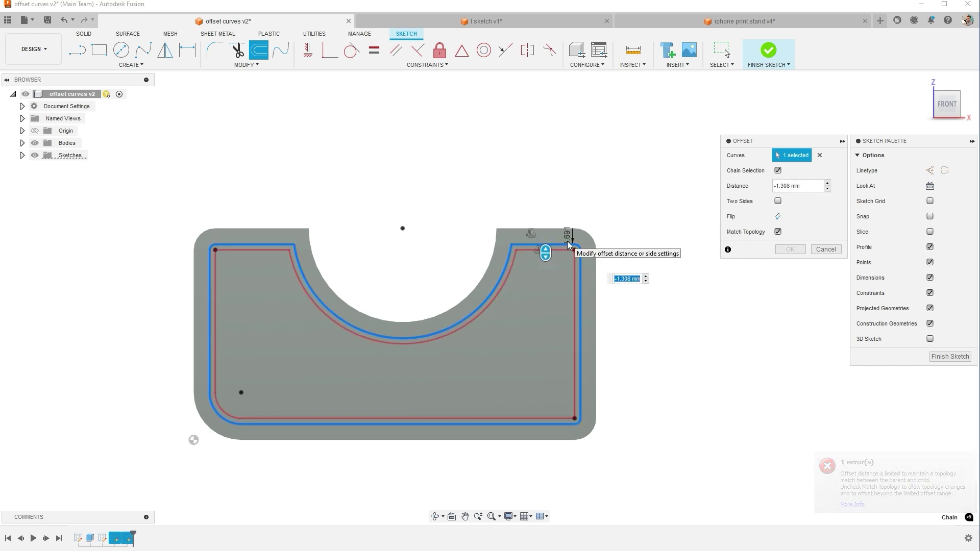
pyautogui.moveTo(545, 253); pyautogui.dragTo(545, 216)
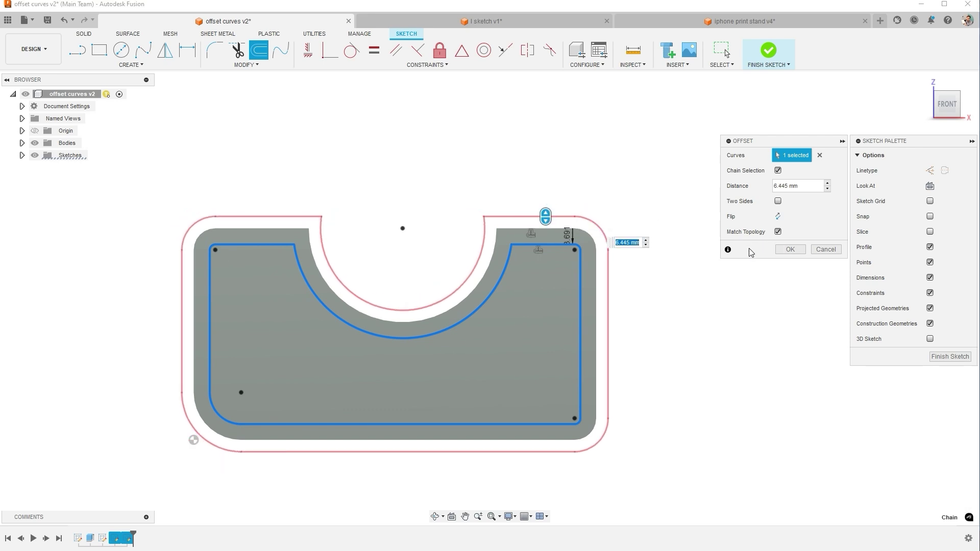
pyautogui.click(781, 249)
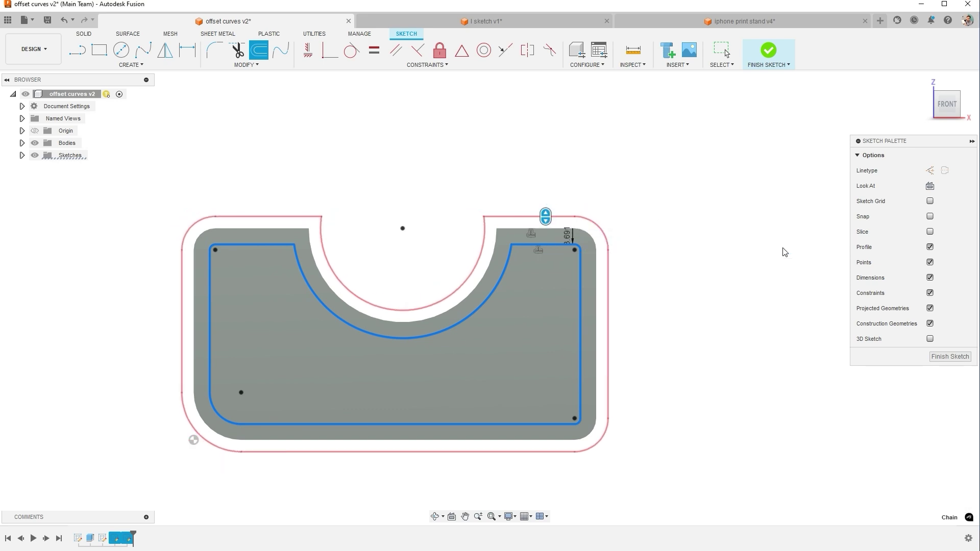
# In the 'l sketch v1' document, repeat Offset and try picking the L's inner edge
pyautogui.click(499, 25)
pyautogui.rightClick(518, 239)
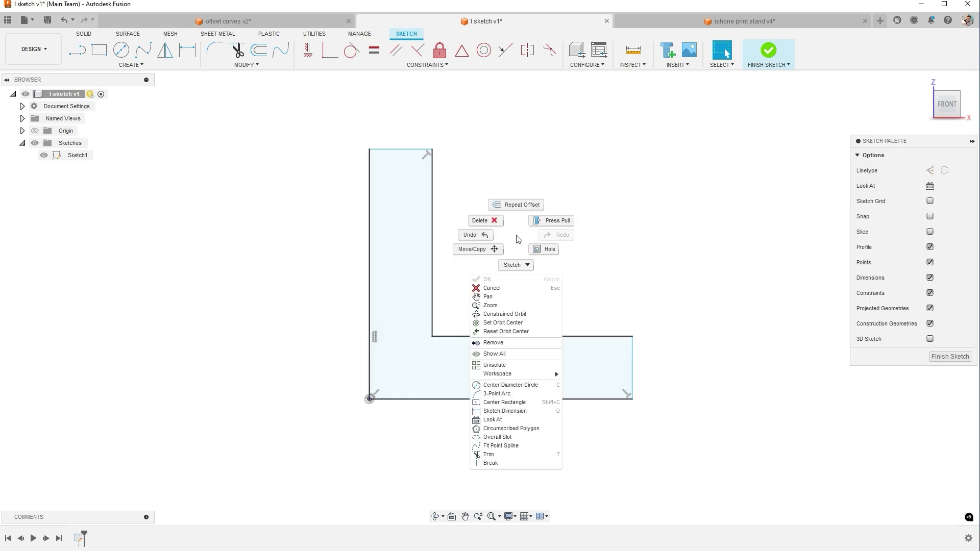
pyautogui.click(515, 205)
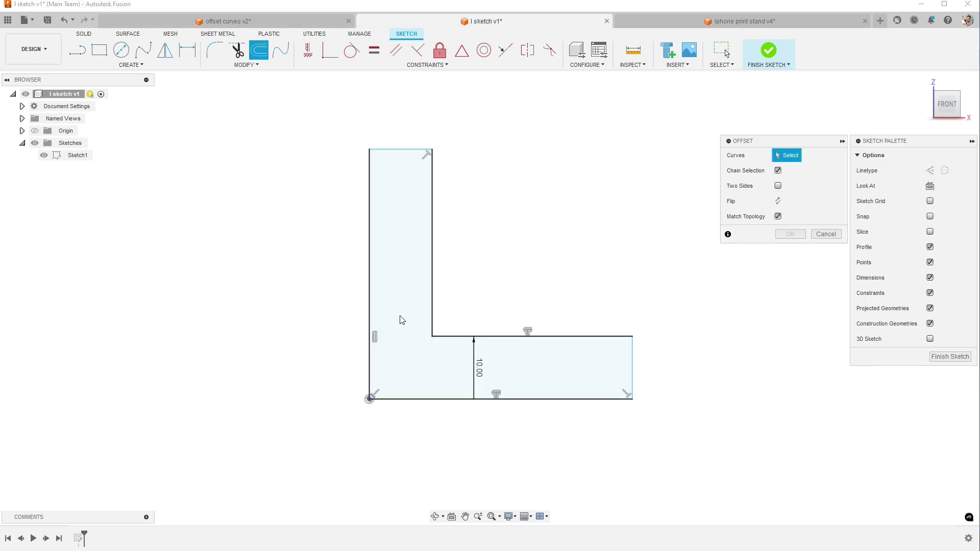
pyautogui.click(431, 307)
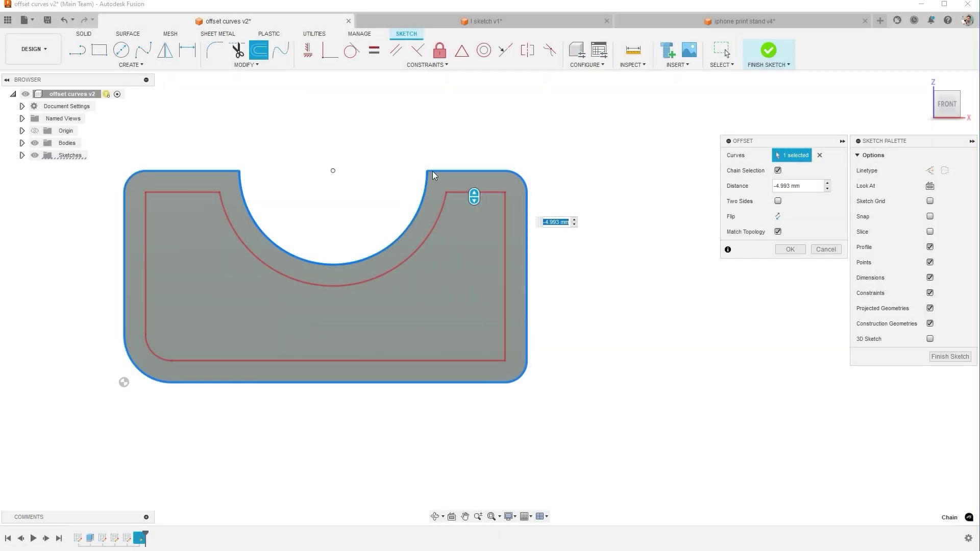
# Drag the inward offset to -7.405 mm with Match Topology off, then re-enable Match Topology
pyautogui.moveTo(474, 196); pyautogui.dragTo(470, 221)
pyautogui.click(778, 231)
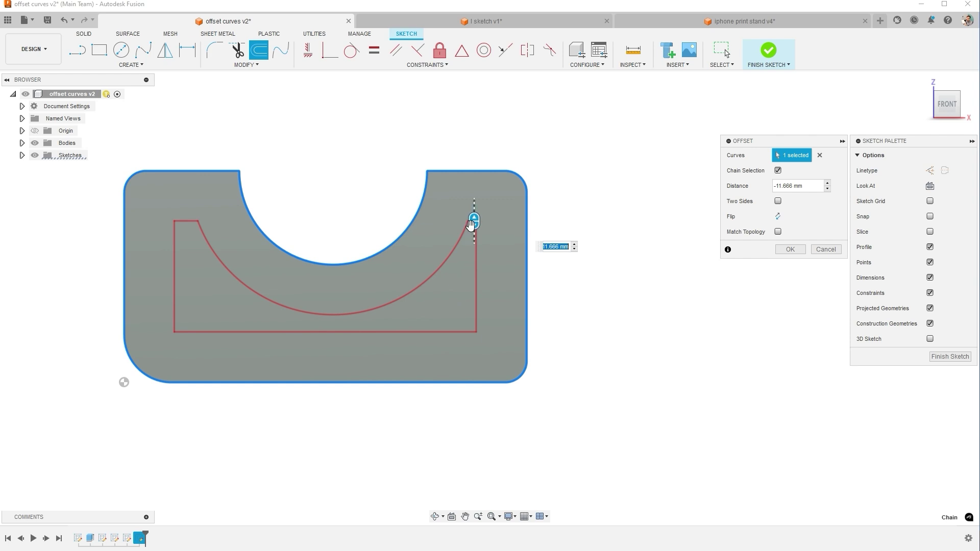
pyautogui.moveTo(470, 225)
pyautogui.mouseDown()
pyautogui.moveTo(472, 235)
pyautogui.moveTo(475, 207)
pyautogui.mouseUp()
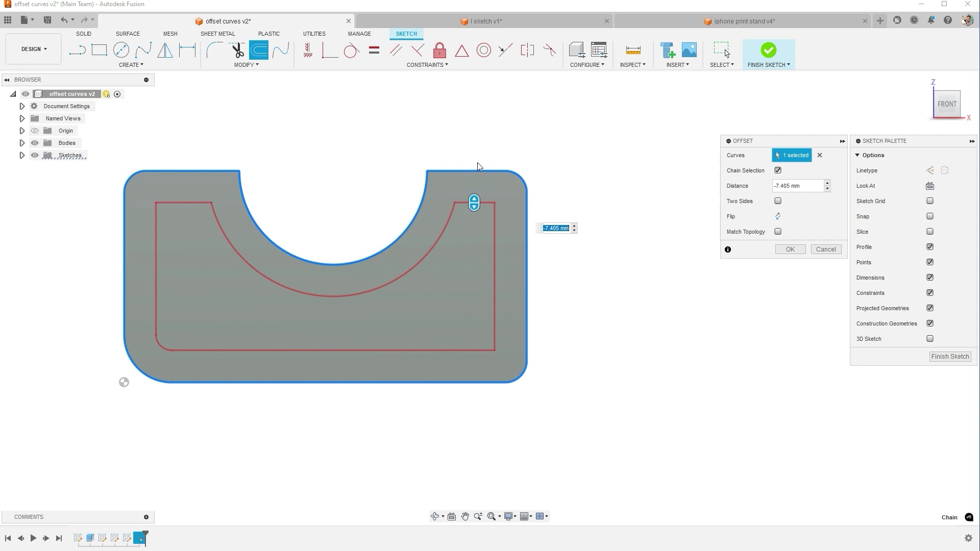
pyautogui.click(777, 232)
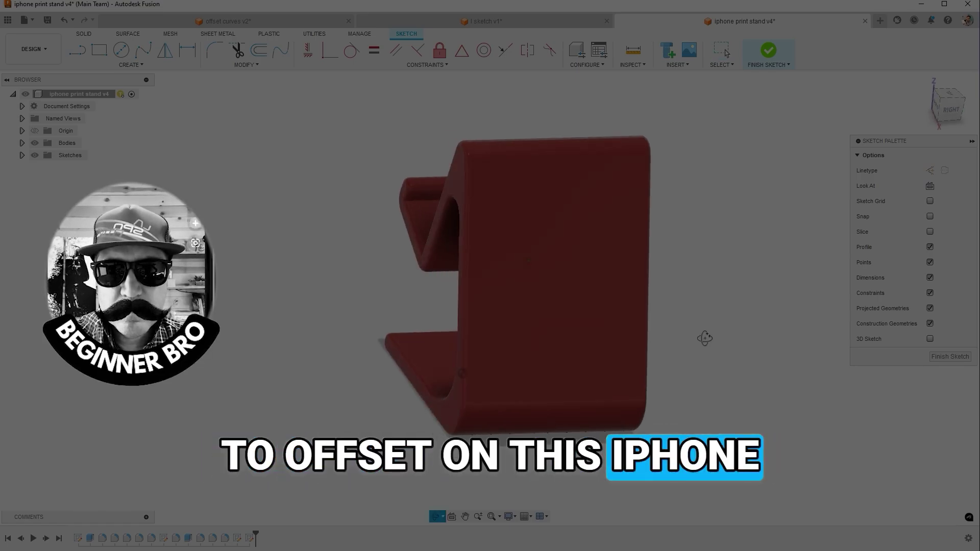
# In iphone print stand v4, finish the open sketch and select the stand's large flat face
pyautogui.moveTo(704, 338)
pyautogui.keyDown('shift'); pyautogui.mouseDown(button='middle')
pyautogui.moveTo(751, 343)
pyautogui.moveTo(705, 337)
pyautogui.mouseUp(button='middle'); pyautogui.keyUp('shift')
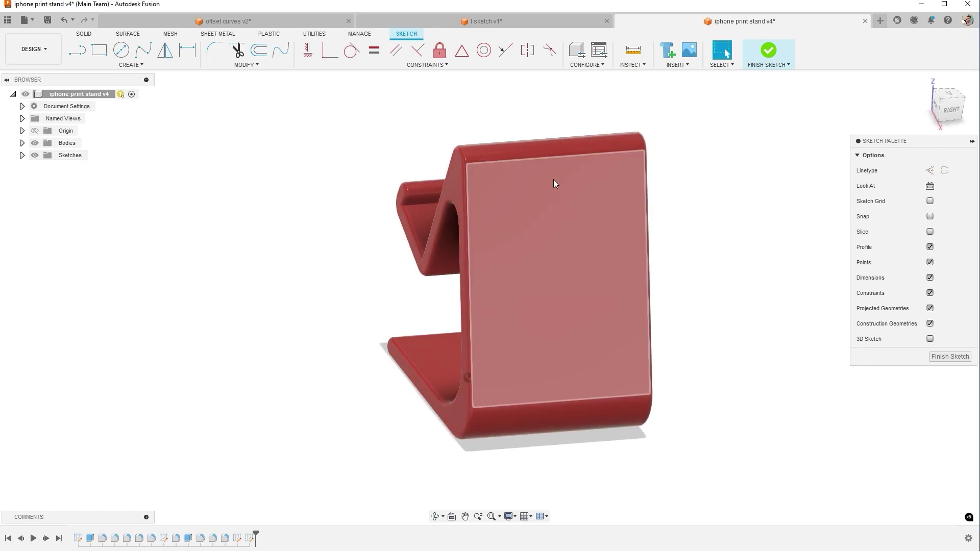
pyautogui.click(527, 151)
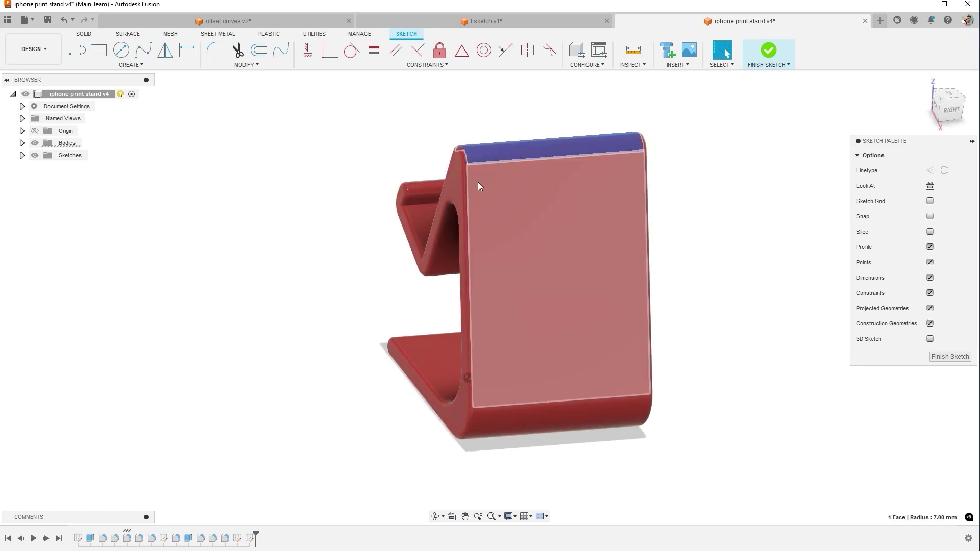
pyautogui.click(765, 207)
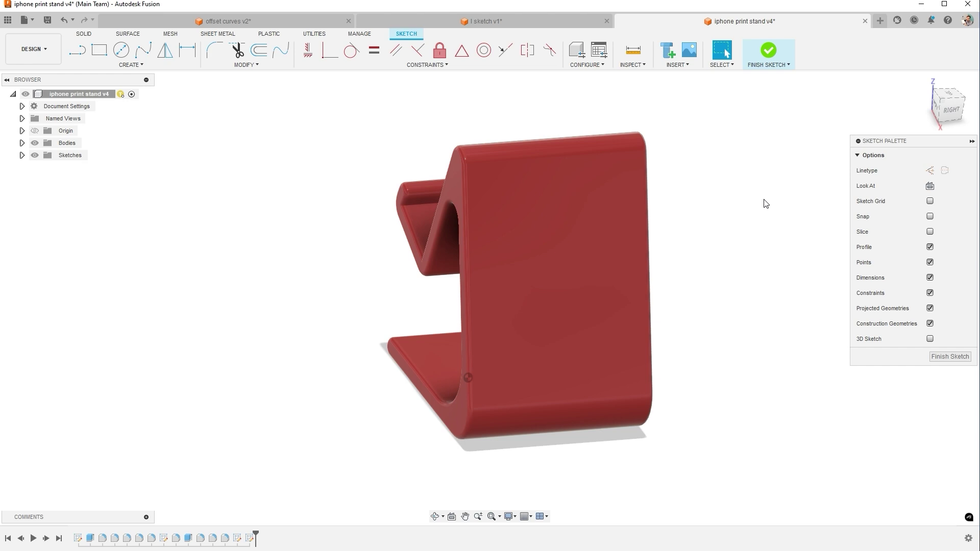
pyautogui.click(767, 53)
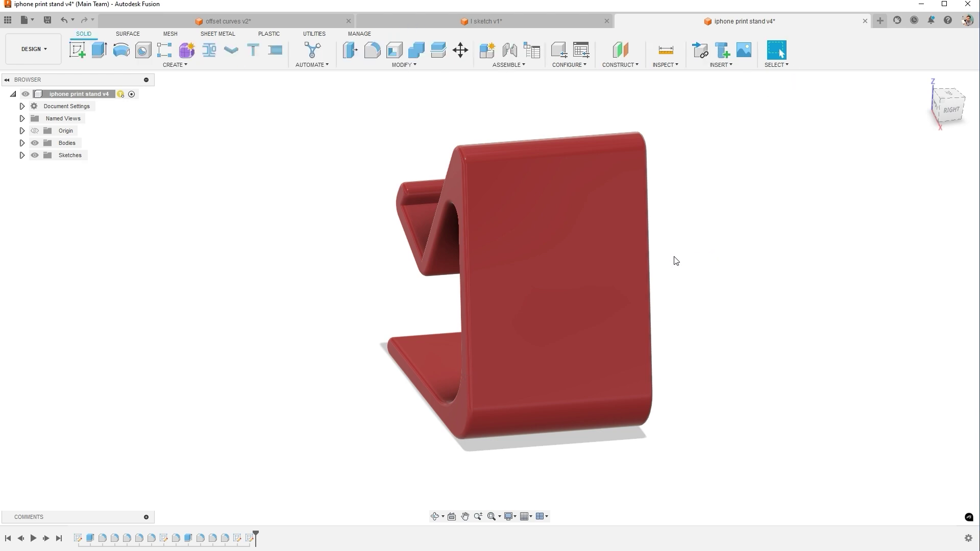
pyautogui.click(601, 250)
# Create a sketch on the stand's back face, trying then cancelling an Offset on its edge
pyautogui.click(77, 49)
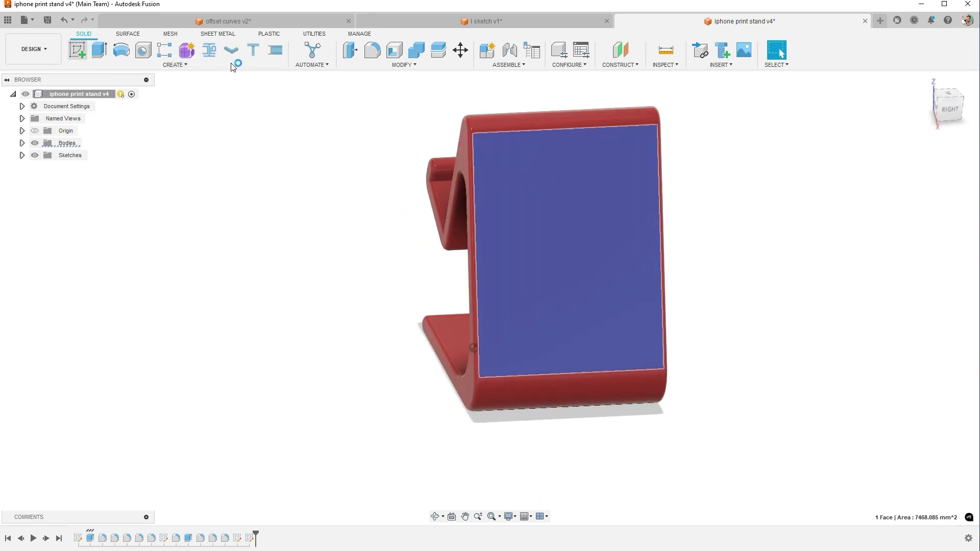
pyautogui.click(614, 207)
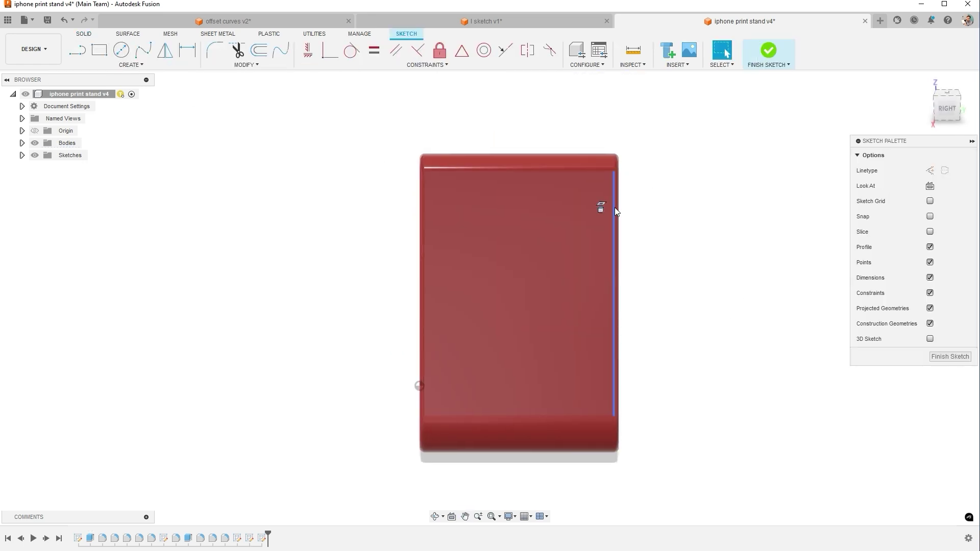
pyautogui.press('o')
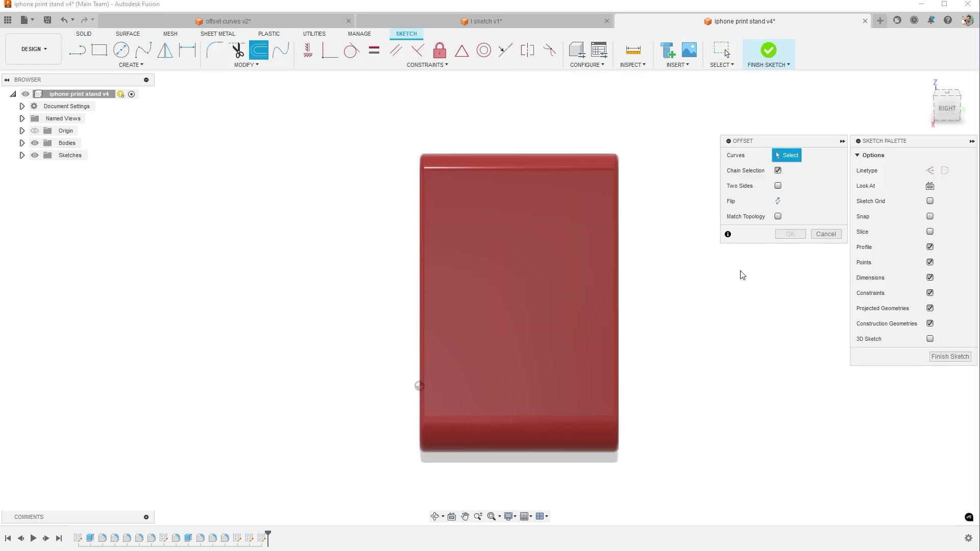
pyautogui.click(614, 225)
pyautogui.click(613, 225)
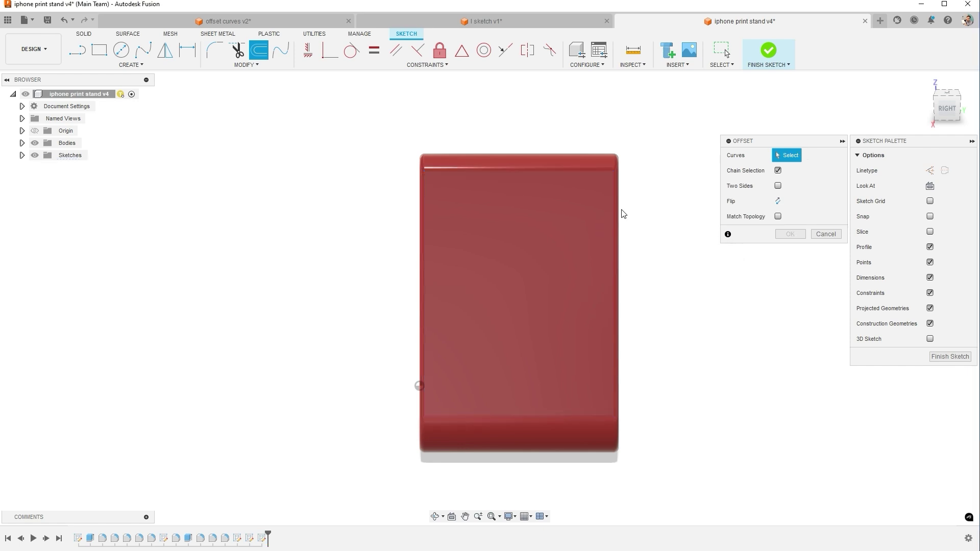
pyautogui.scroll(3, 620, 184)
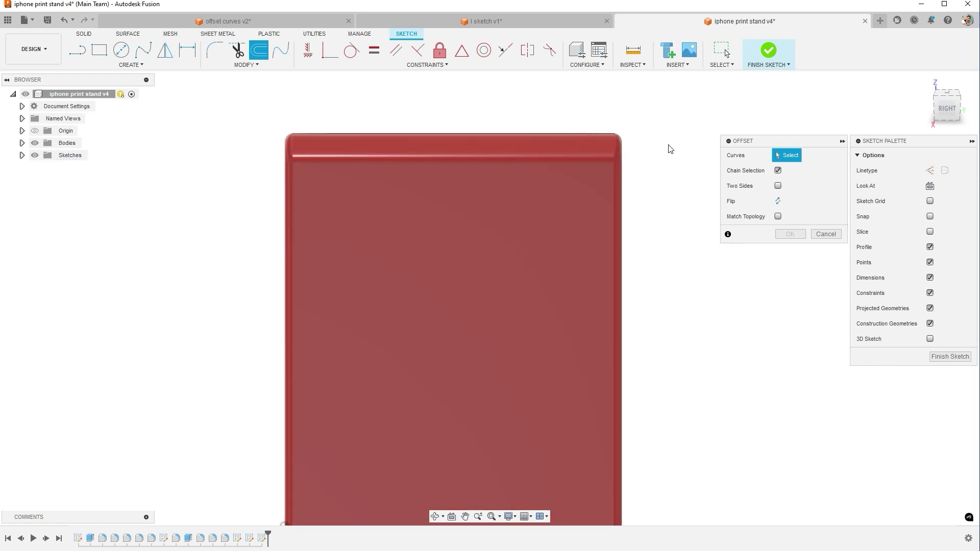
pyautogui.click(825, 234)
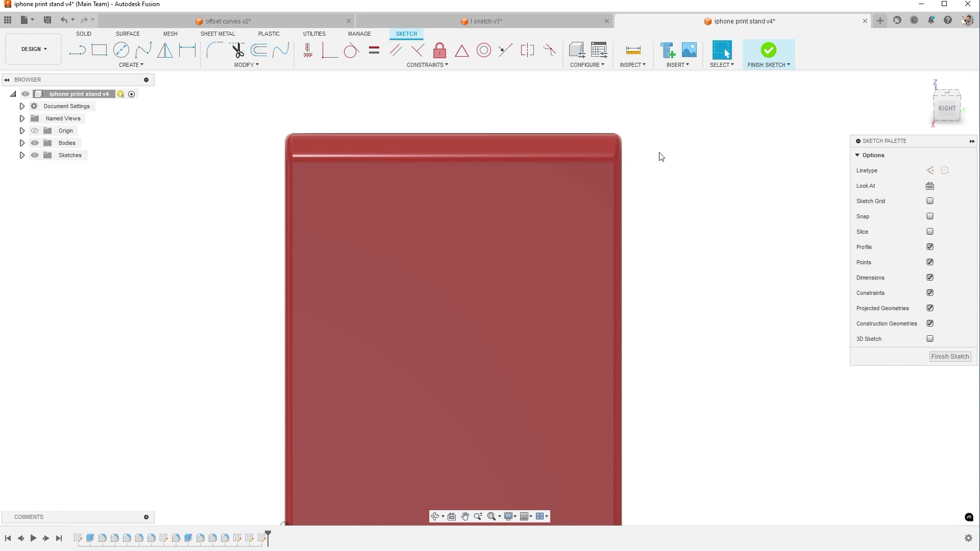
pyautogui.press('p')
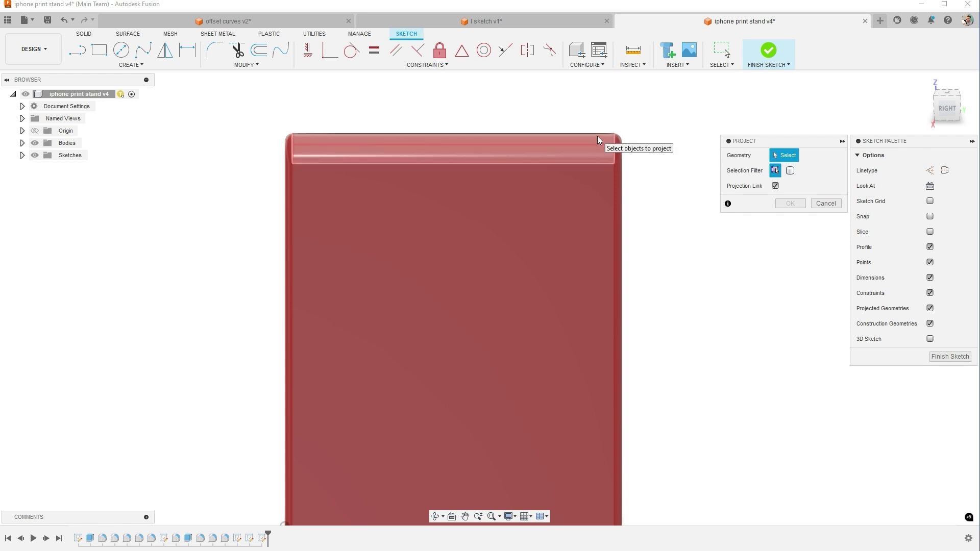
# Project the entire stand body into the sketch using the Bodies selection filter
pyautogui.click(791, 171)
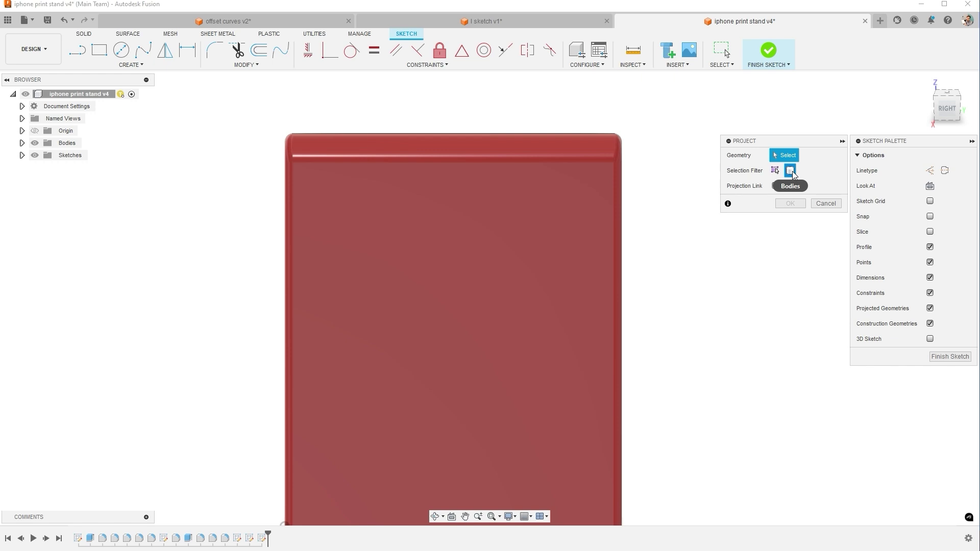
pyautogui.click(521, 141)
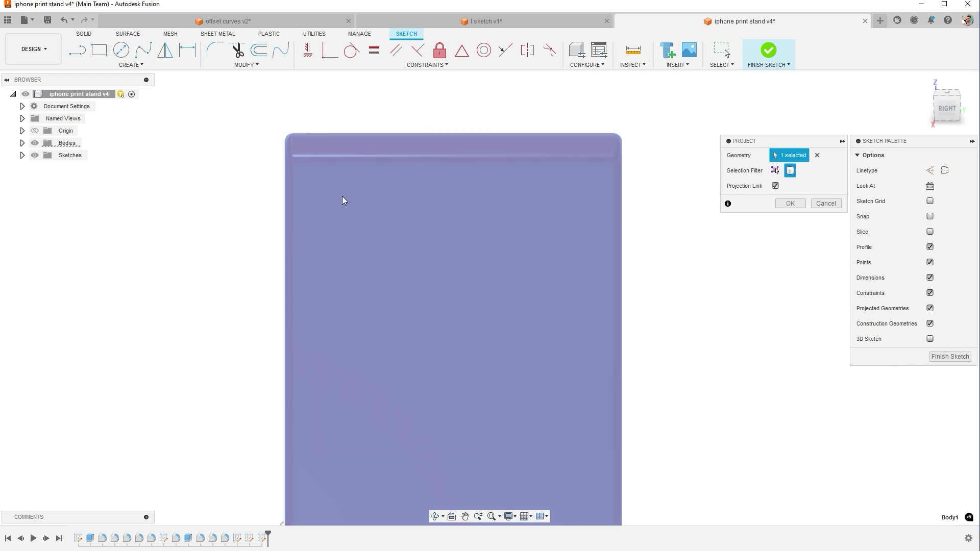
pyautogui.click(790, 203)
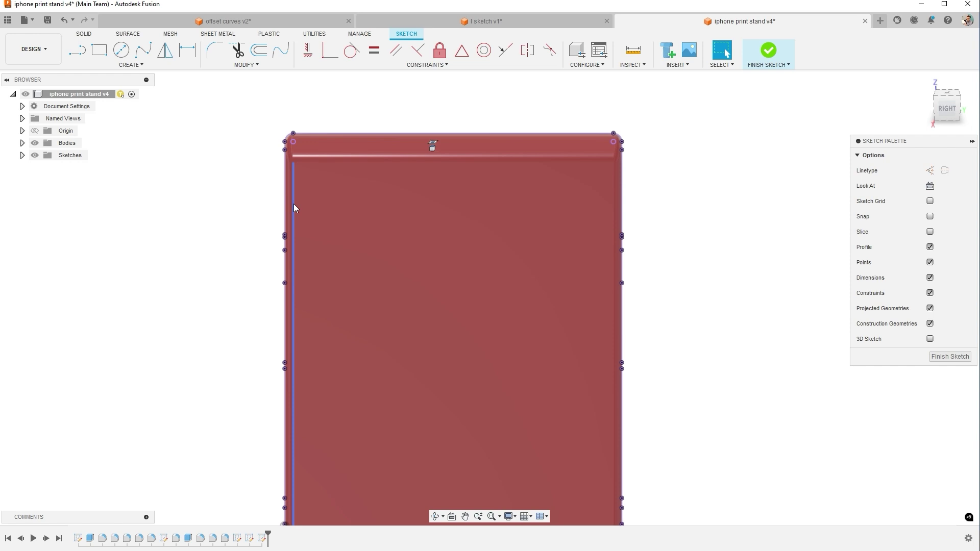
# Offset the projected outline as a chain, dragging it outside the edge to about -4.326 mm
pyautogui.scroll(-3, 784, 232)
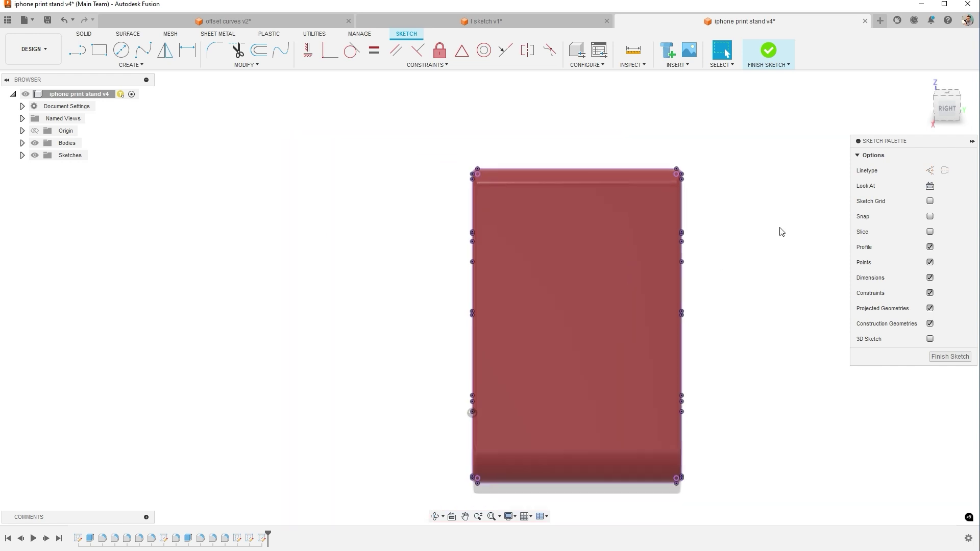
pyautogui.write('sof')
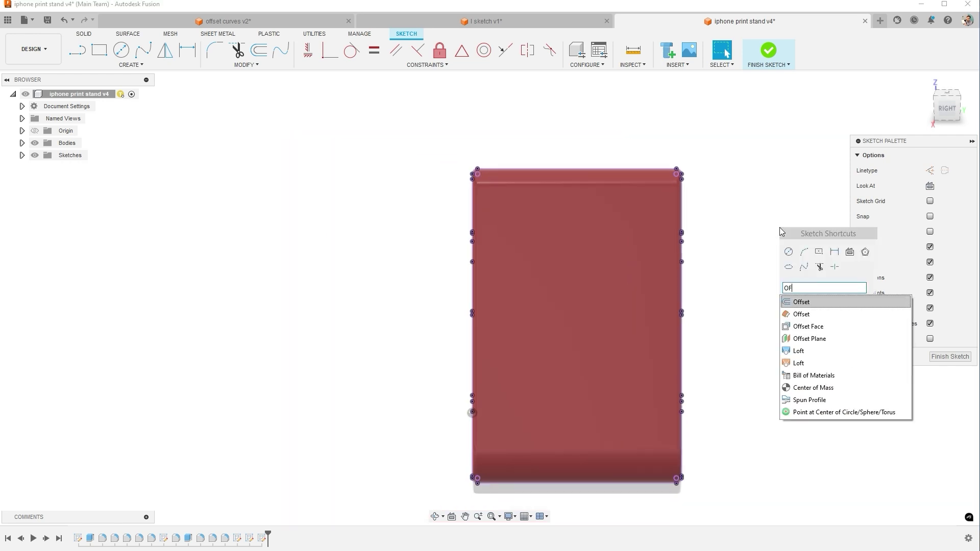
pyautogui.press('Return')
pyautogui.click(778, 171)
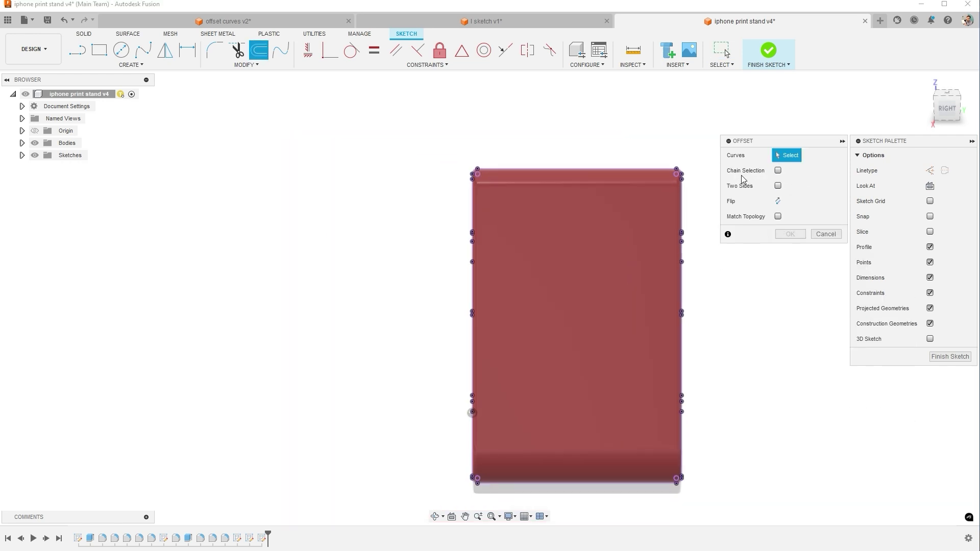
pyautogui.scroll(3, 691, 216)
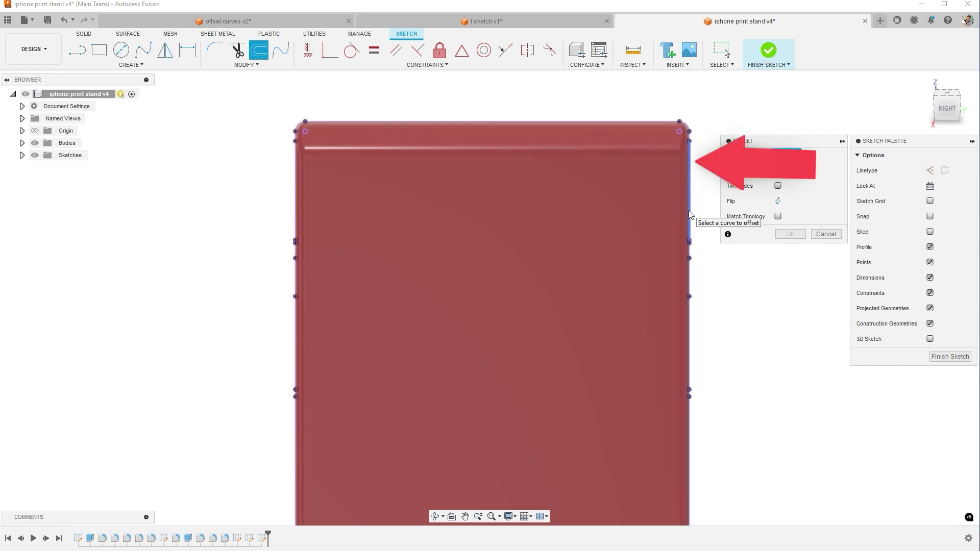
pyautogui.click(778, 170)
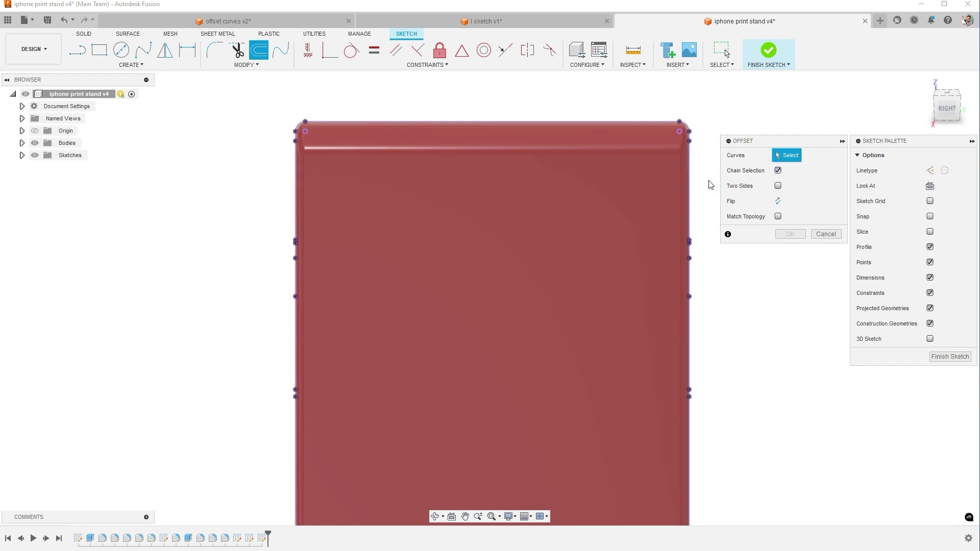
pyautogui.click(689, 188)
pyautogui.moveTo(687, 184); pyautogui.dragTo(613, 187)
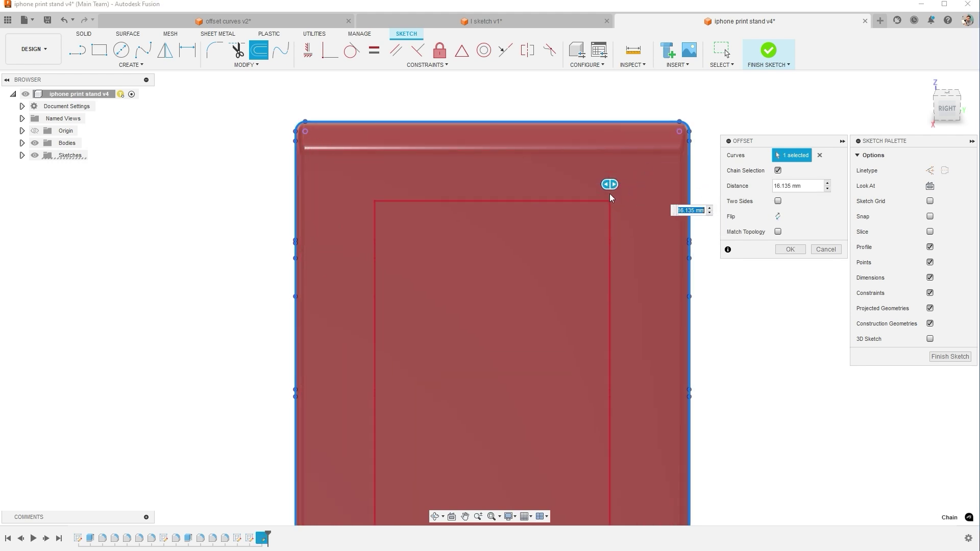
pyautogui.moveTo(609, 184); pyautogui.dragTo(709, 211)
pyautogui.click(778, 232)
pyautogui.scroll(-2, 677, 119)
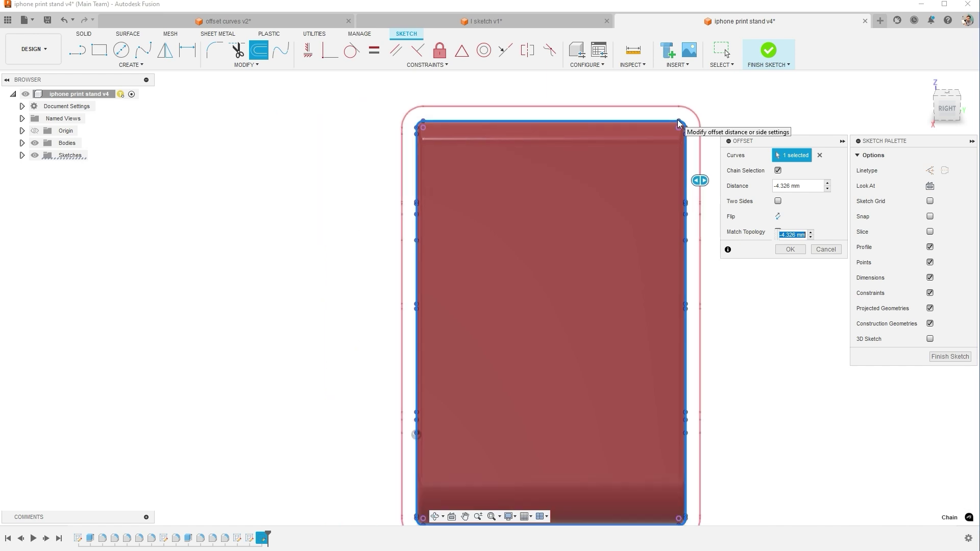
# Commit the outward offset of the back-face outline and bring the sketch back into view
pyautogui.press('Return')
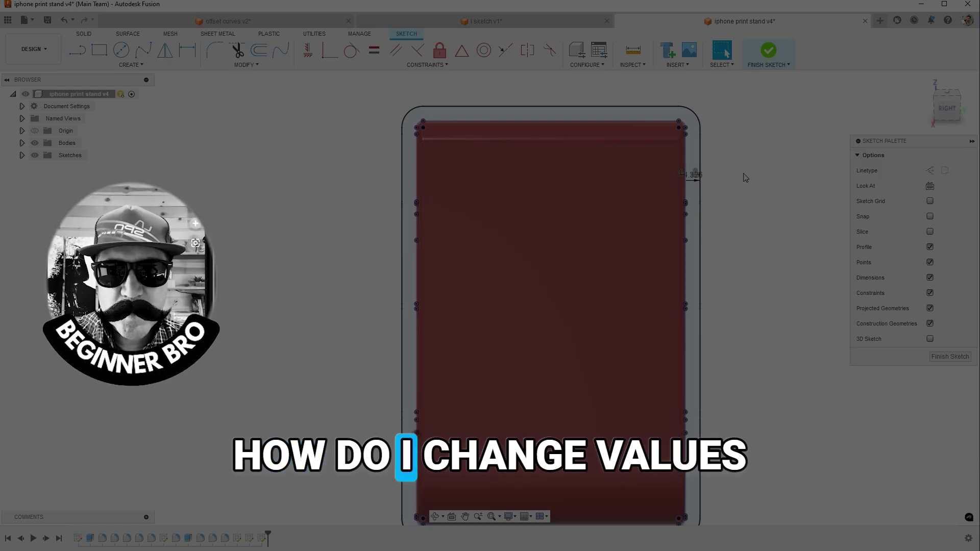
pyautogui.moveTo(743, 168)
pyautogui.mouseDown(button='middle')
pyautogui.moveTo(700, 181)
pyautogui.moveTo(630, 154)
pyautogui.mouseUp(button='middle')
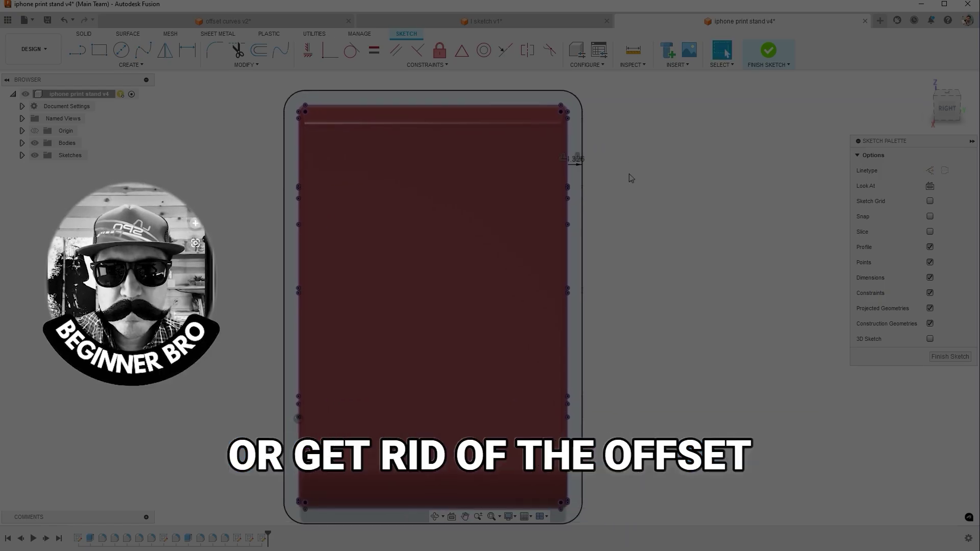
pyautogui.scroll(-1, 628, 174)
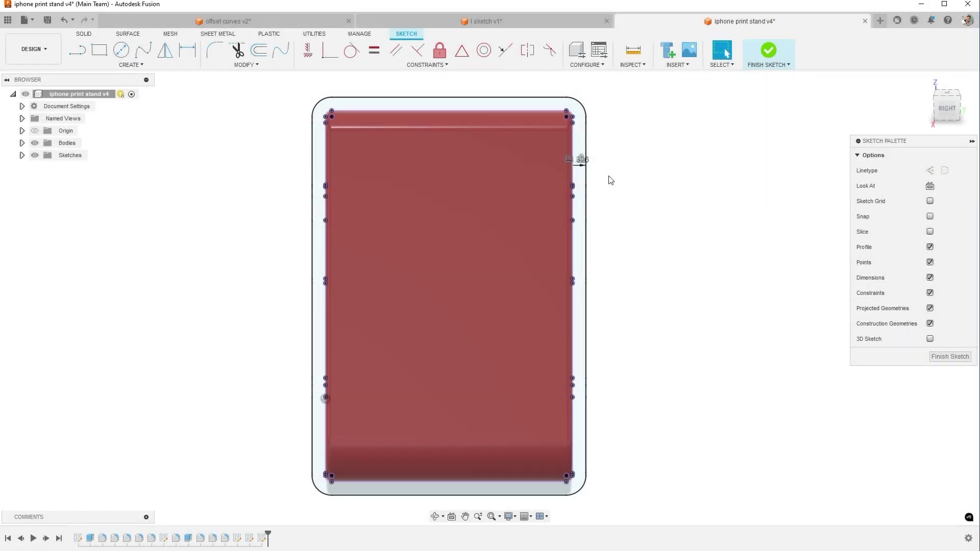
pyautogui.scroll(1, 609, 180)
pyautogui.scroll(-3, 607, 186)
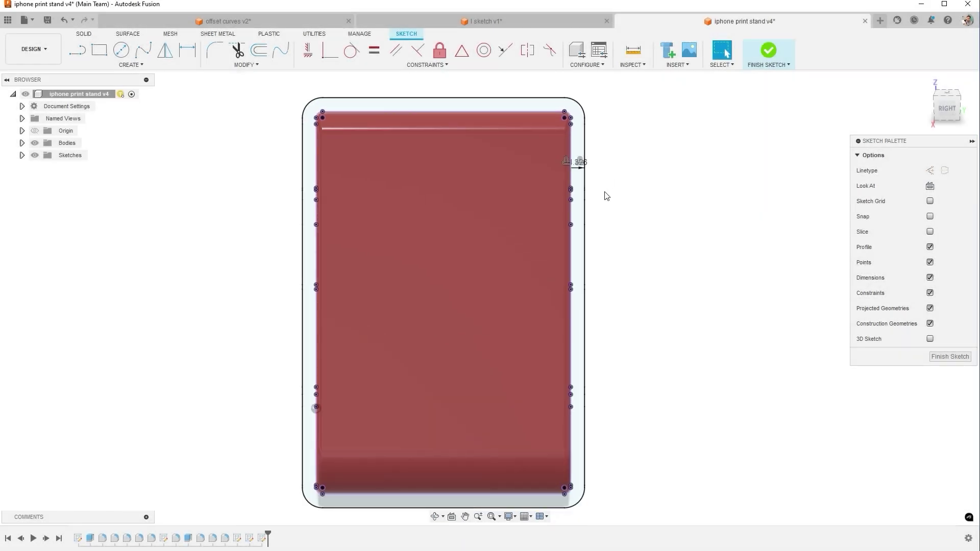
pyautogui.scroll(2, 605, 192)
# Remove the 4.326 offset dimension from the sketch
pyautogui.moveTo(571, 162); pyautogui.dragTo(641, 190)
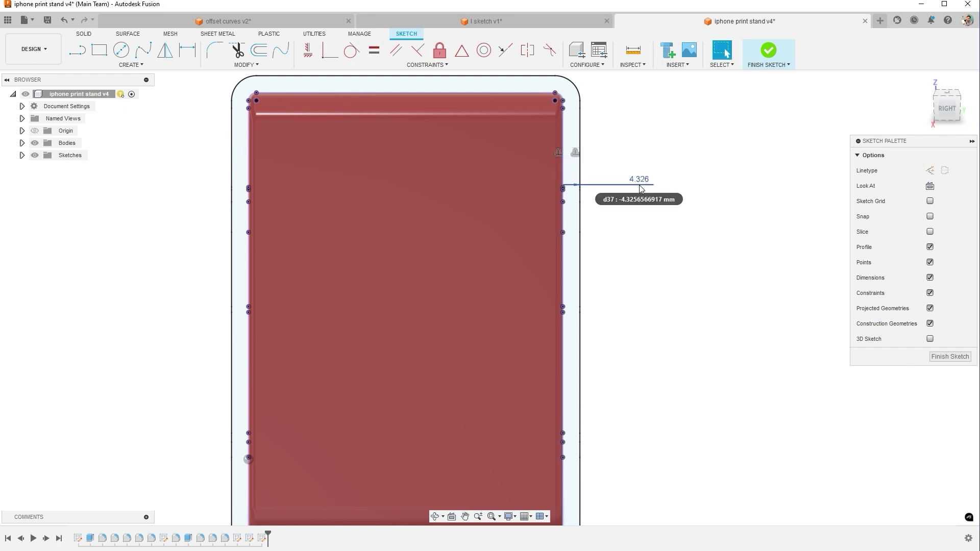
pyautogui.doubleClick(638, 180)
pyautogui.press('BackSpace')
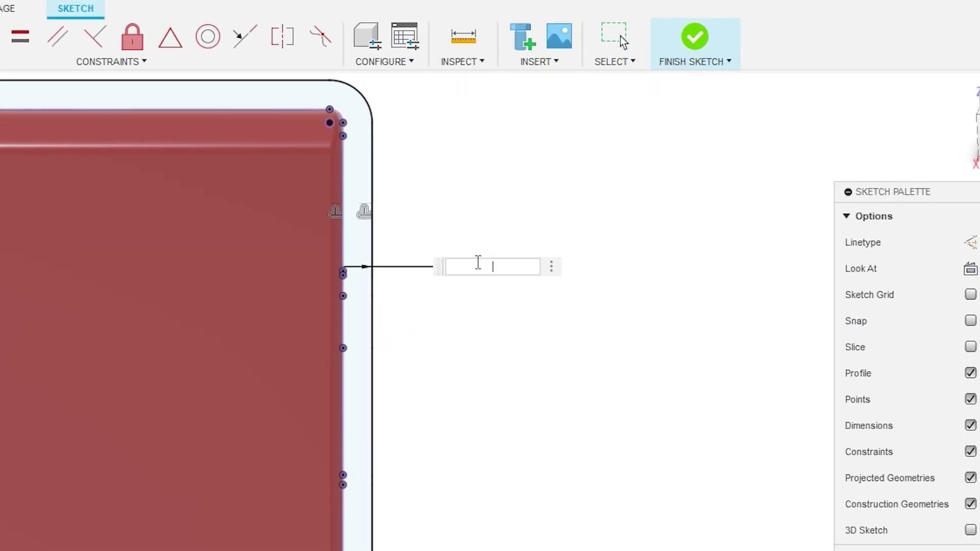
pyautogui.press('Escape')
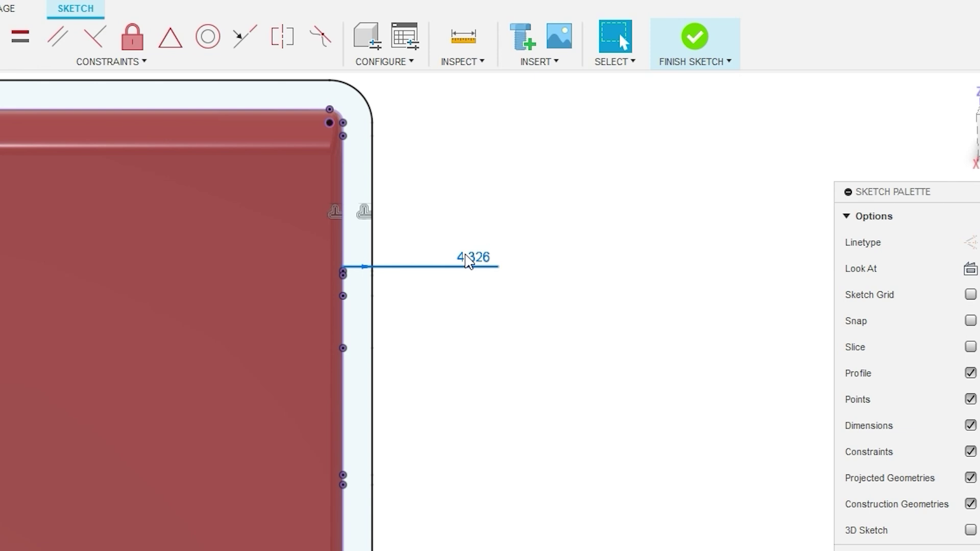
pyautogui.press('Delete')
# Dimension the gap between the inner outline edge and the offset line as 5 mm (-5)
pyautogui.press('d')
pyautogui.click(345, 261)
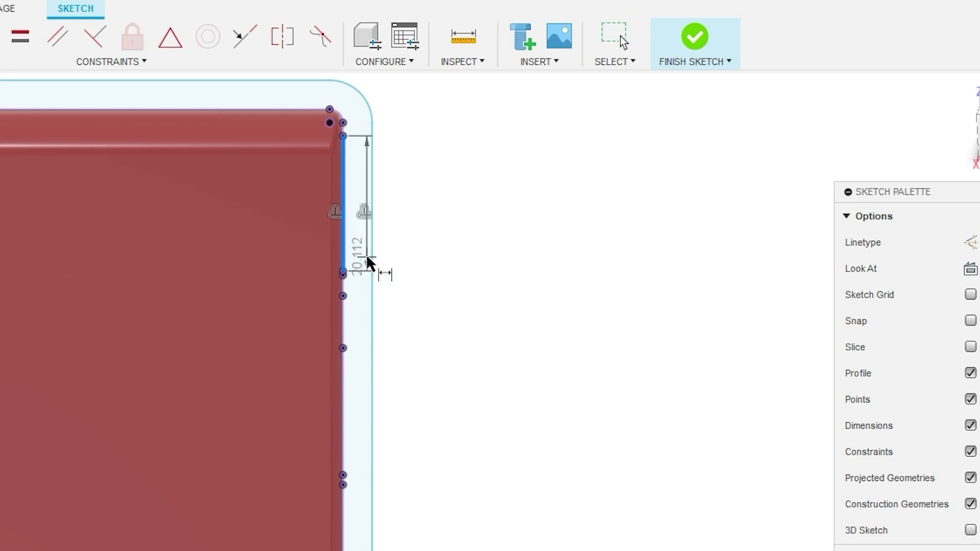
pyautogui.click(372, 267)
pyautogui.click(413, 232)
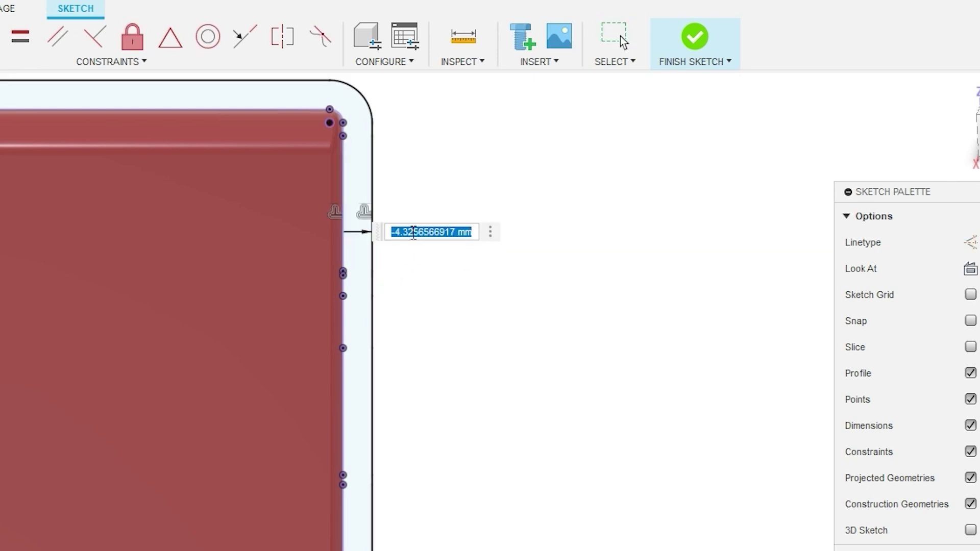
pyautogui.write('-5')
pyautogui.press('Return')
pyautogui.scroll(2, 473, 202)
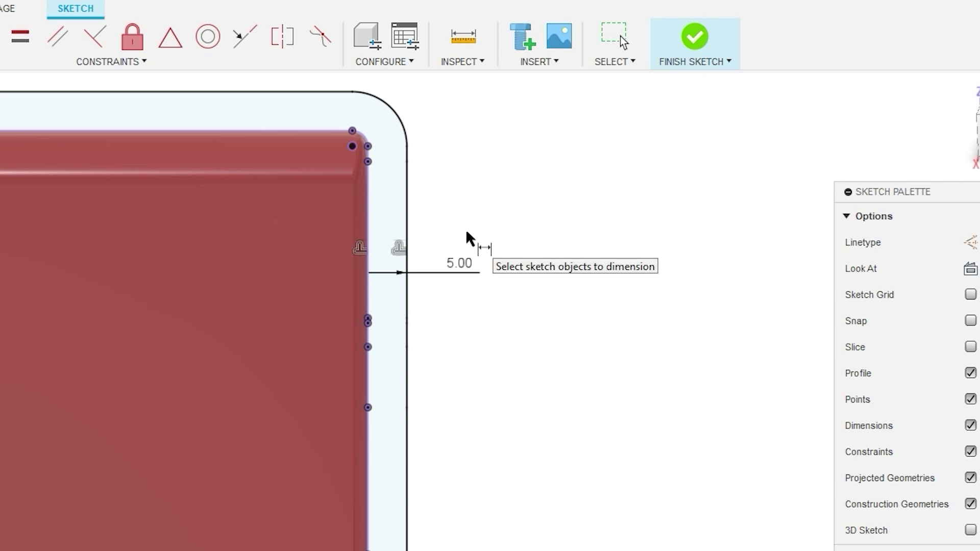
pyautogui.press('Escape')
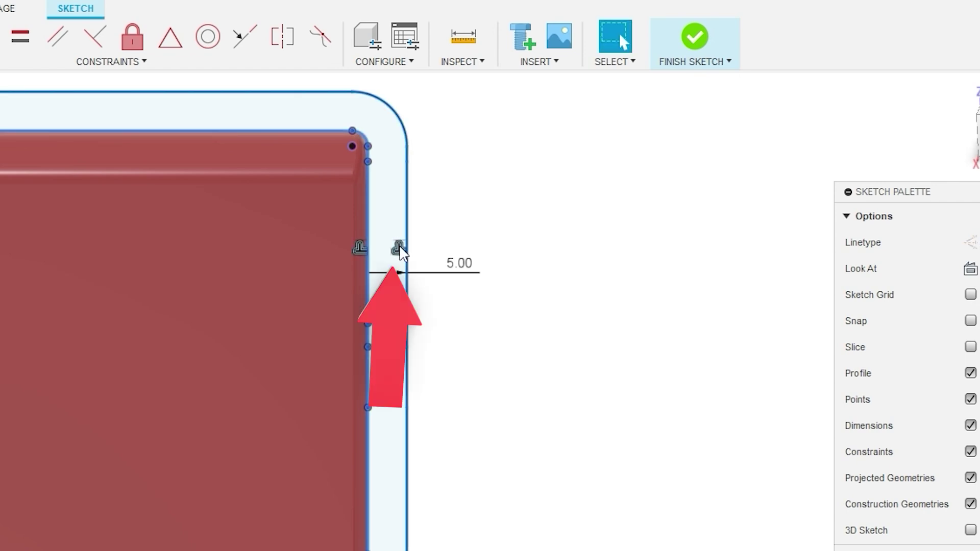
pyautogui.scroll(-3, 459, 290)
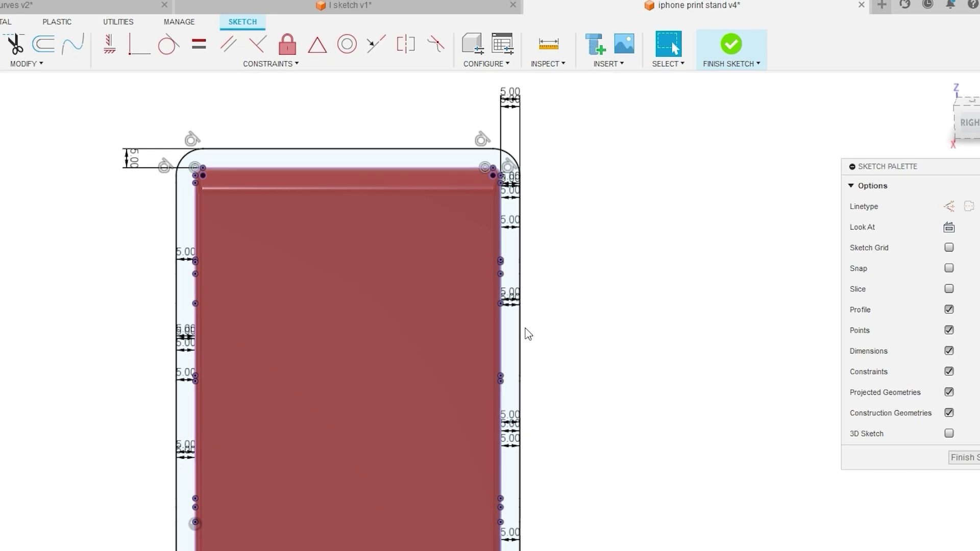
pyautogui.scroll(-1, 528, 463)
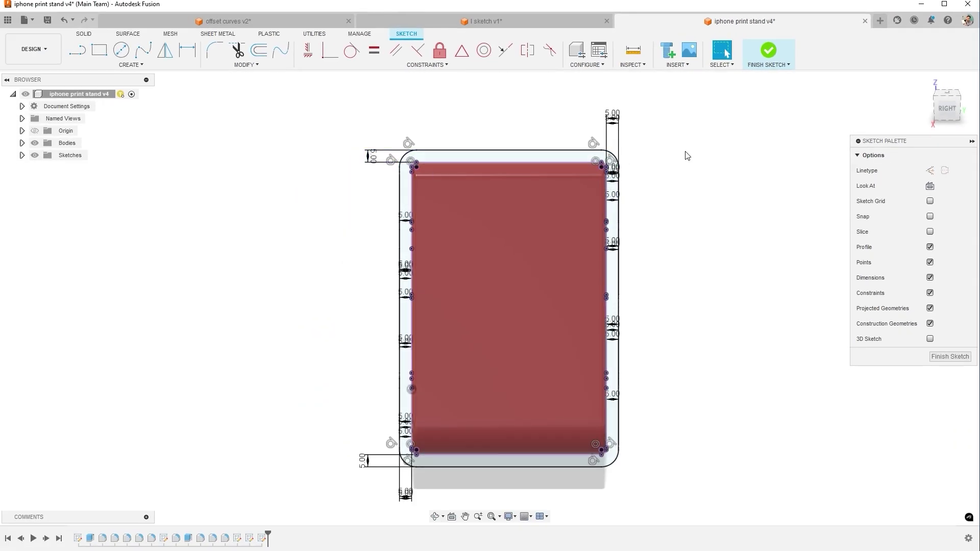
# Filter the selection to dimensions and delete every dimension, including the leftover bottom-left 5.00
pyautogui.click(722, 65)
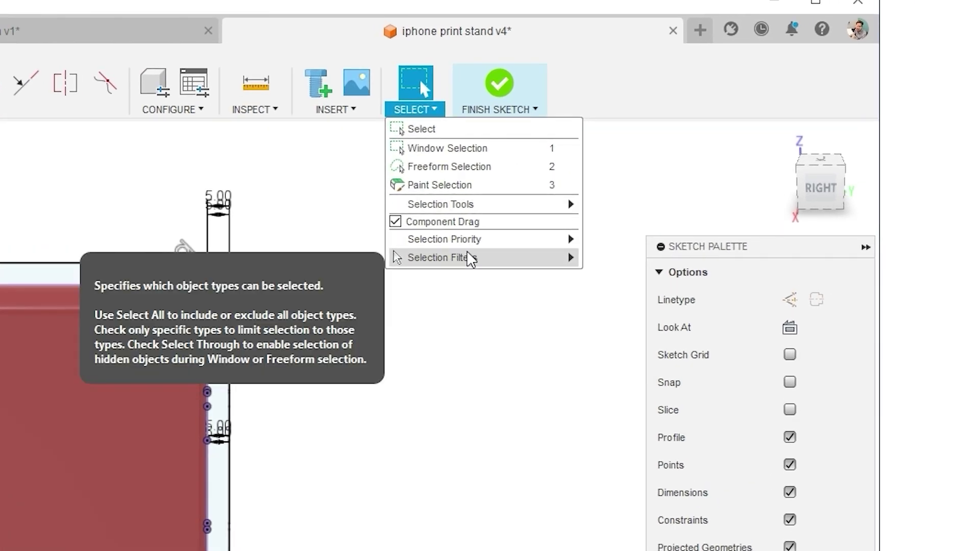
pyautogui.moveTo(471, 258)
pyautogui.click(449, 91)
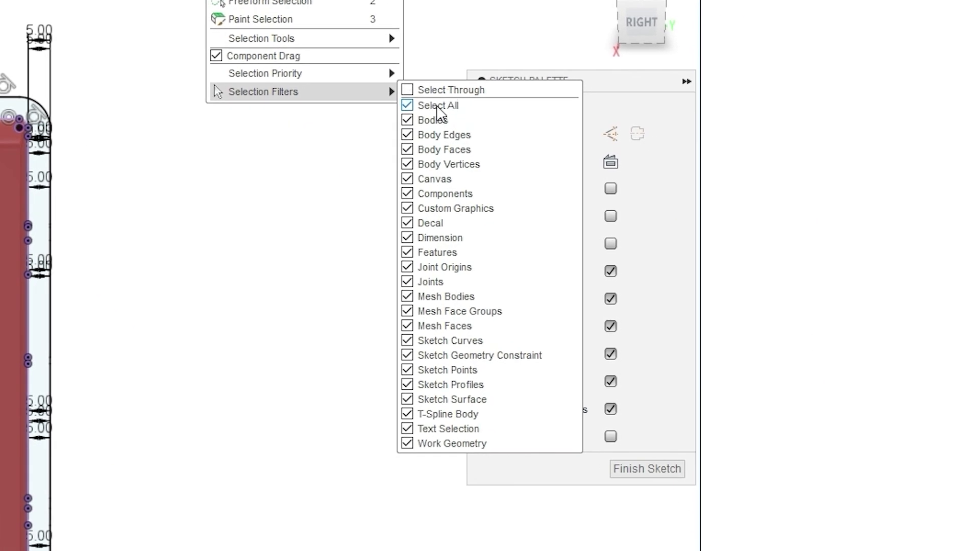
pyautogui.click(437, 106)
pyautogui.press('Escape')
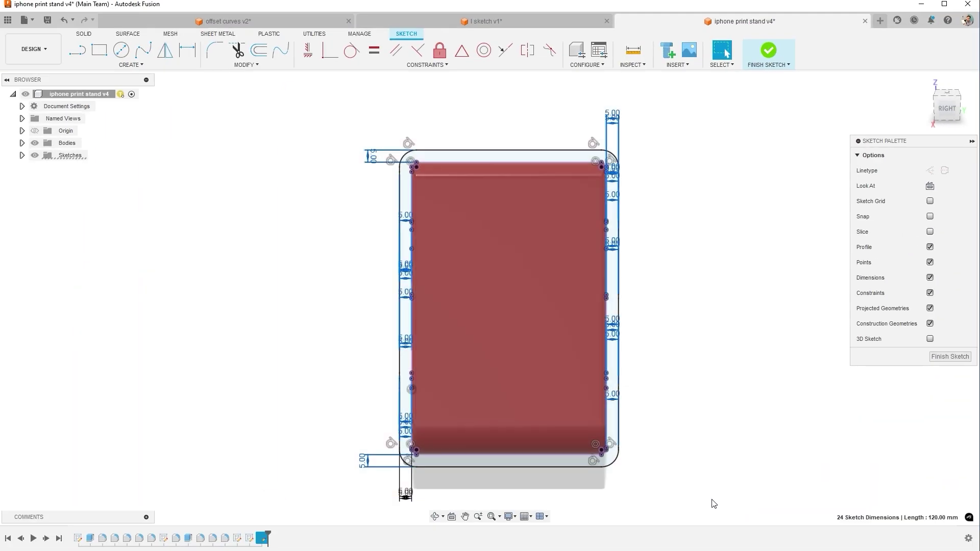
pyautogui.press('Delete')
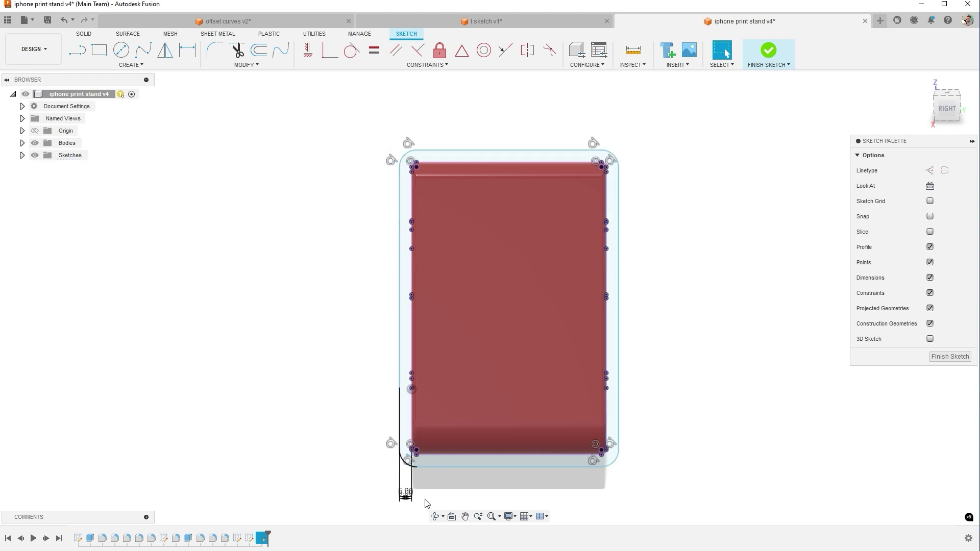
pyautogui.moveTo(413, 506); pyautogui.dragTo(341, 479)
pyautogui.press('Delete')
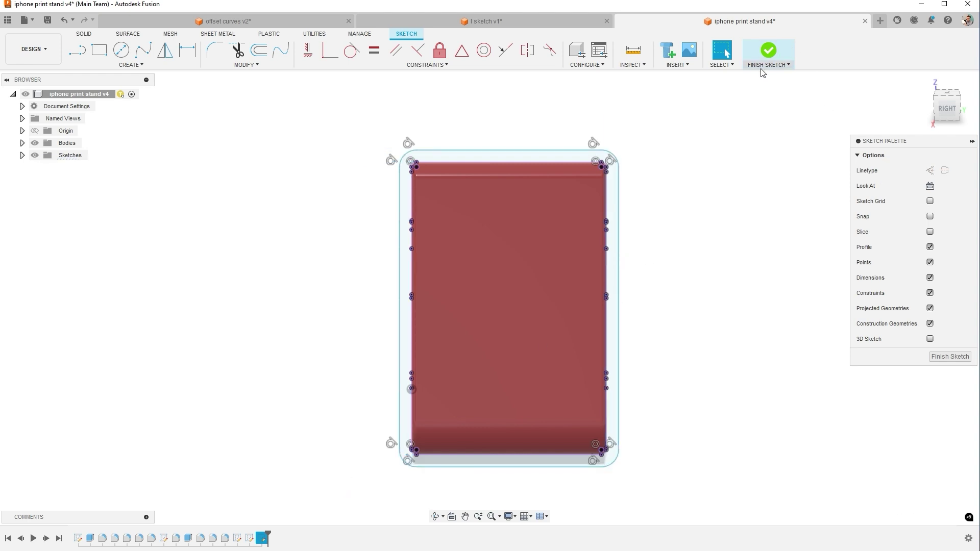
# Restore selection of all object types and pull the offset outline's top edge upward
pyautogui.click(731, 66)
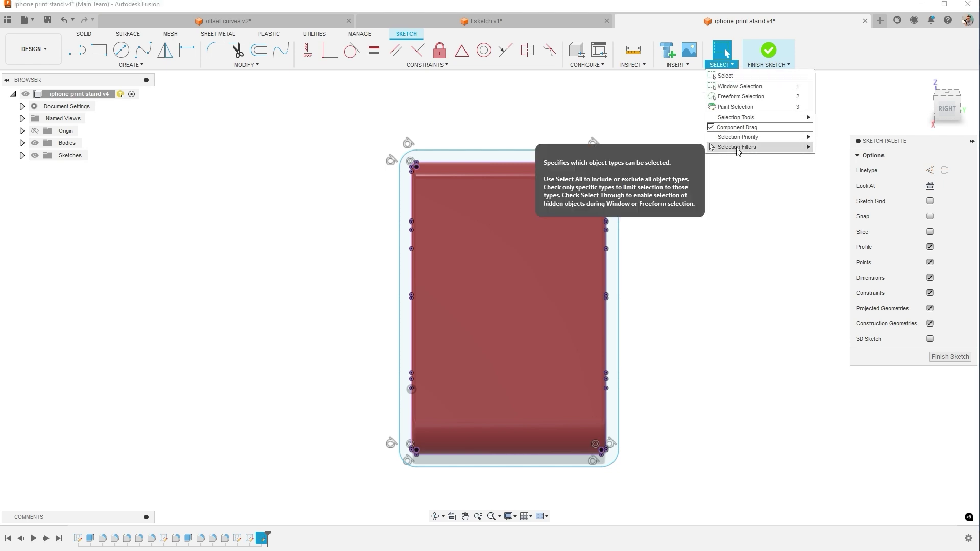
pyautogui.moveTo(738, 148)
pyautogui.click(832, 156)
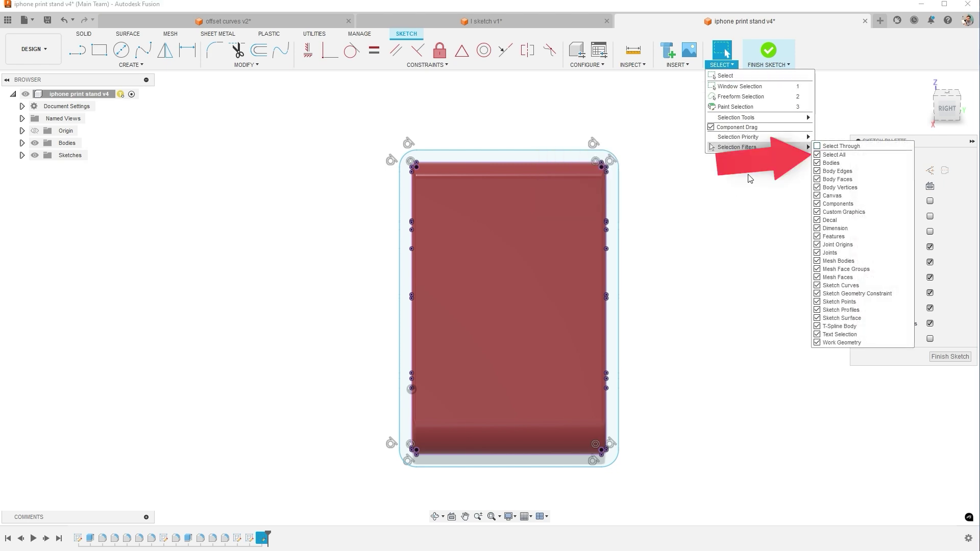
pyautogui.click(784, 199)
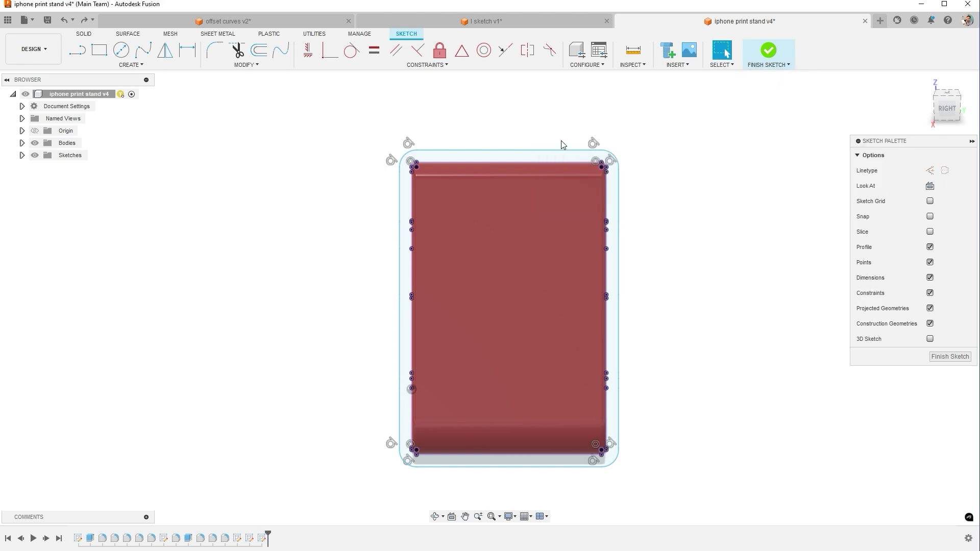
pyautogui.moveTo(562, 153); pyautogui.dragTo(562, 121)
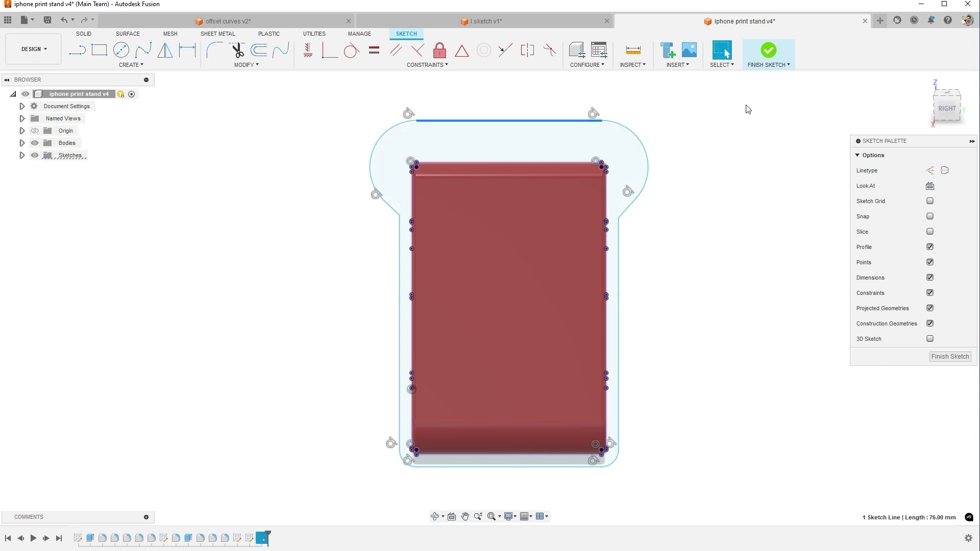